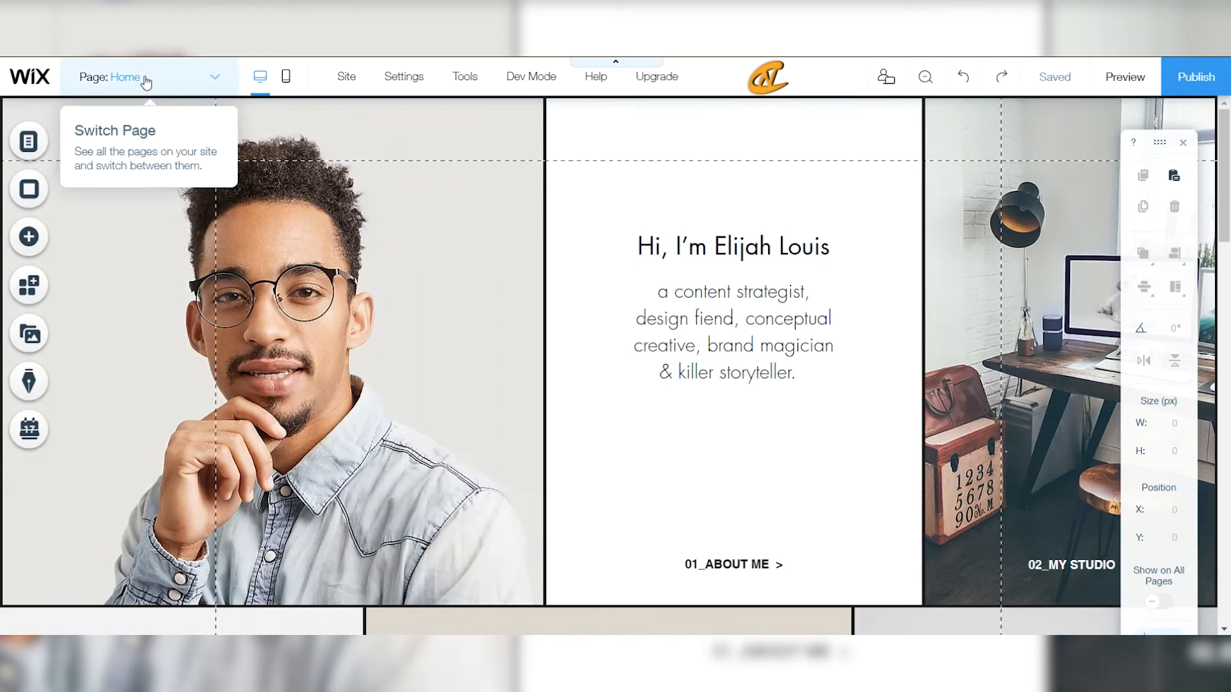
Add a new site page named "Contact" through the site's page management
left_click(146, 80)
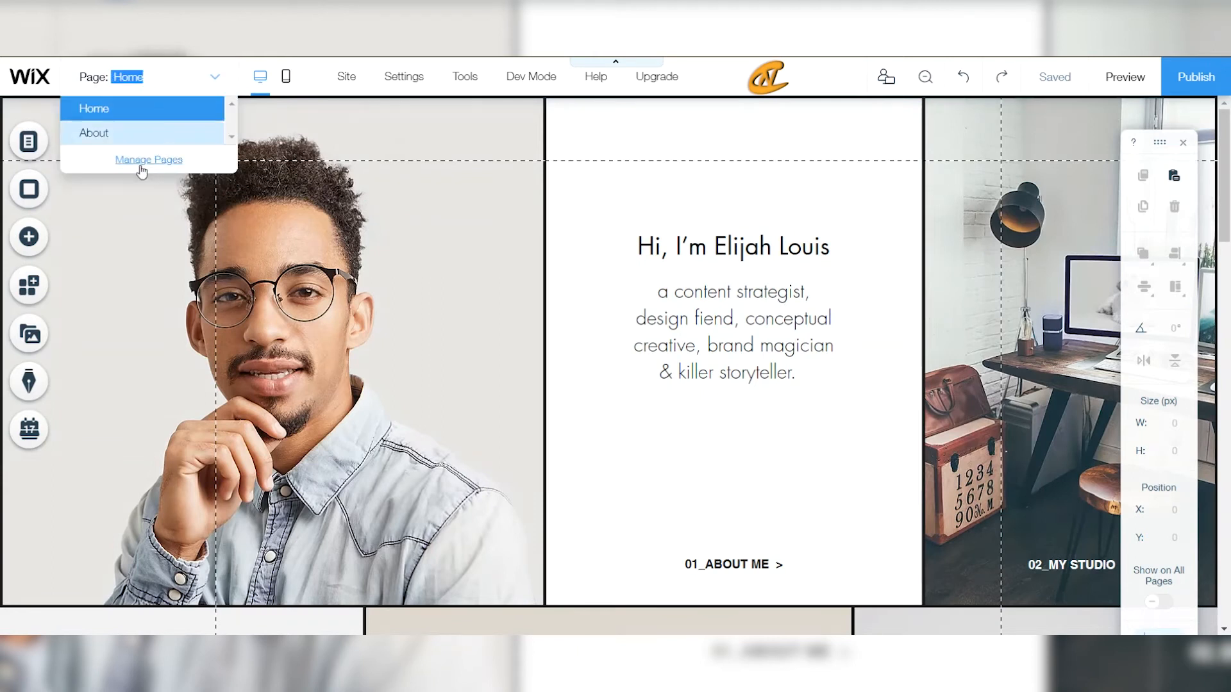
left_click(29, 141)
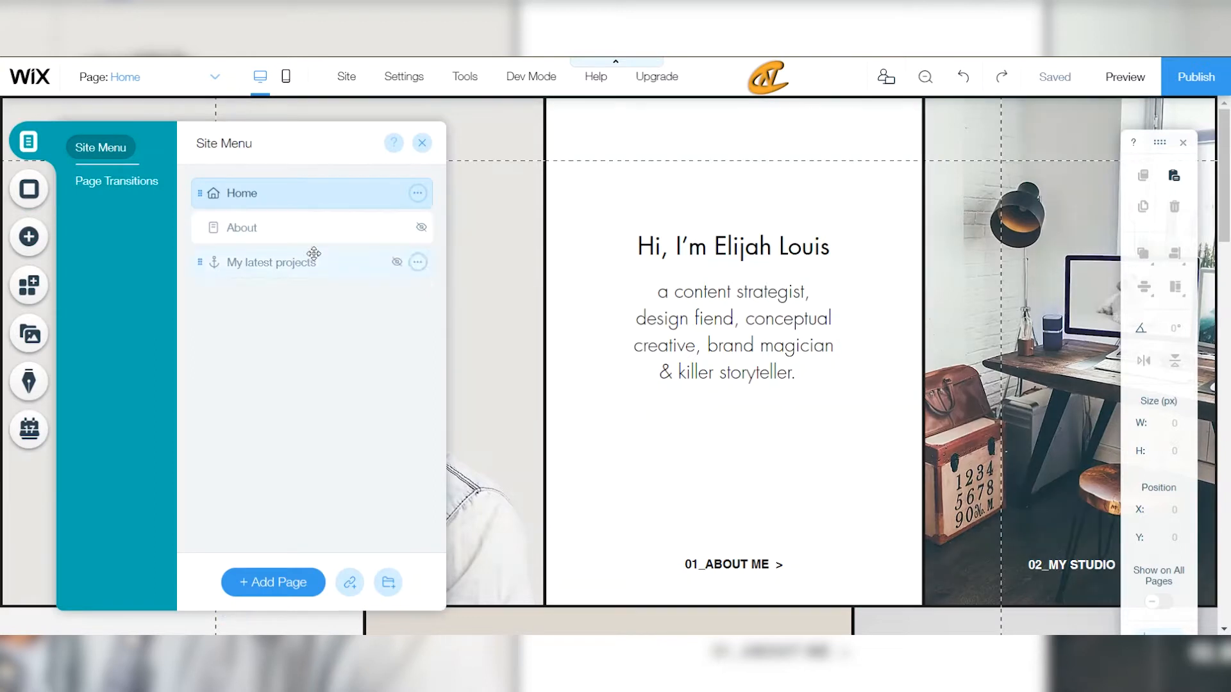
left_click(302, 582)
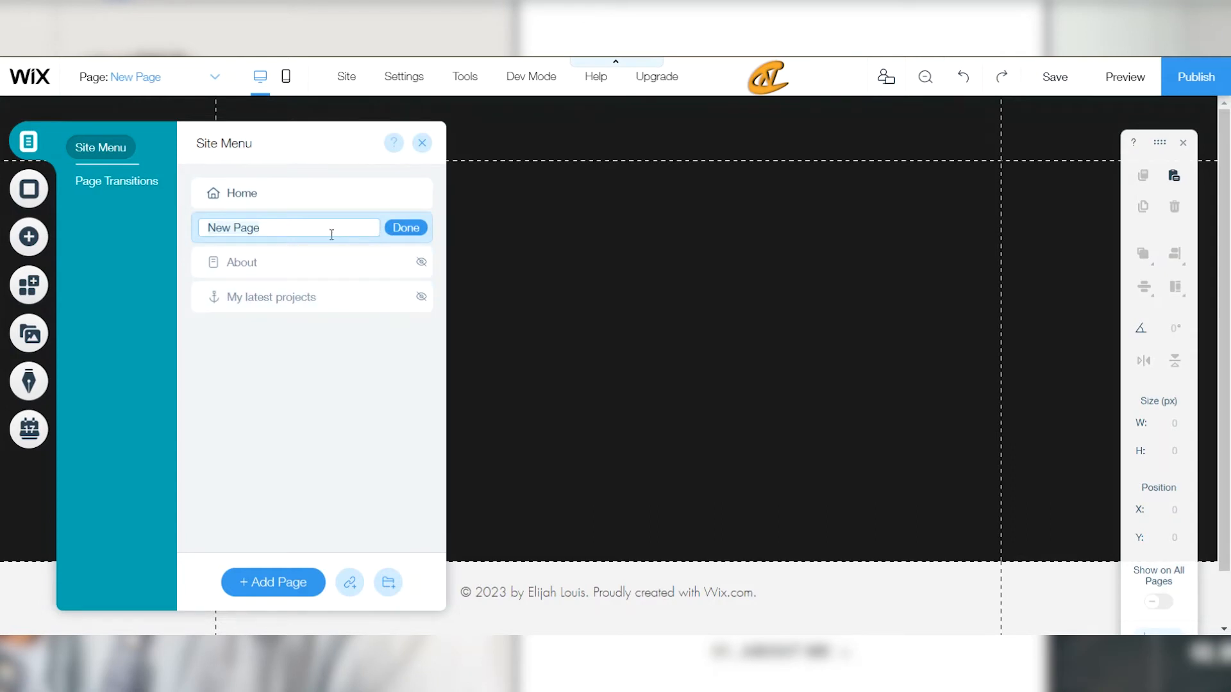
type("Contact")
key("Return")
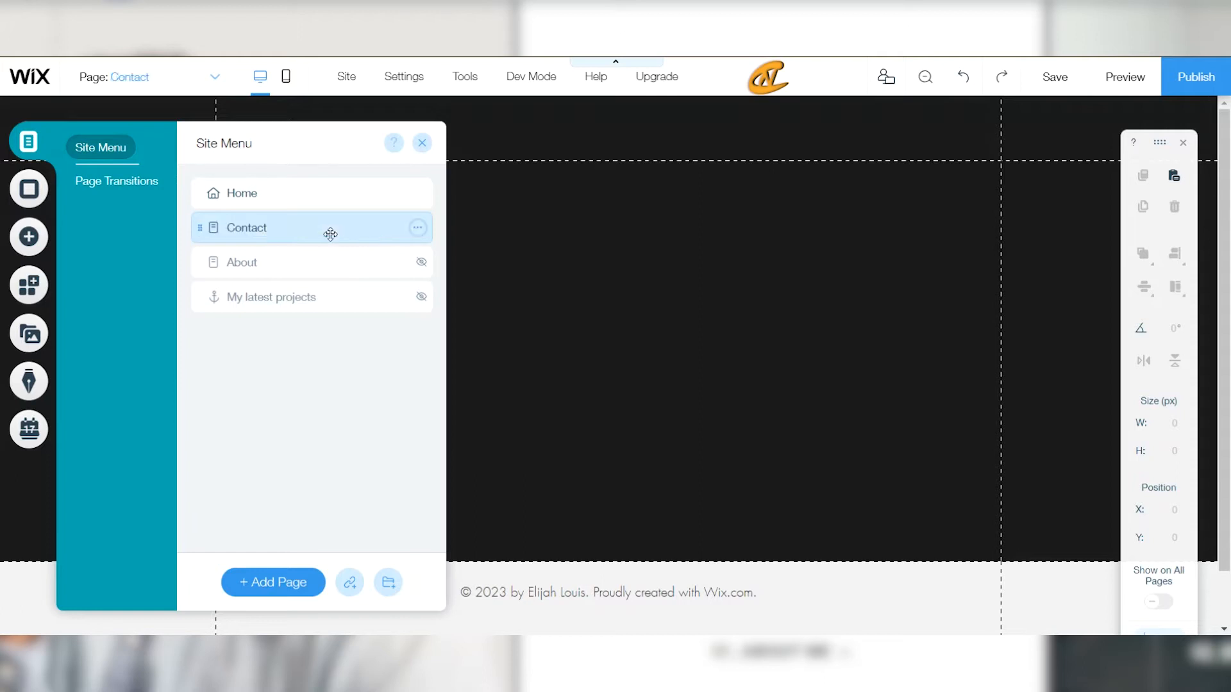
left_click(423, 145)
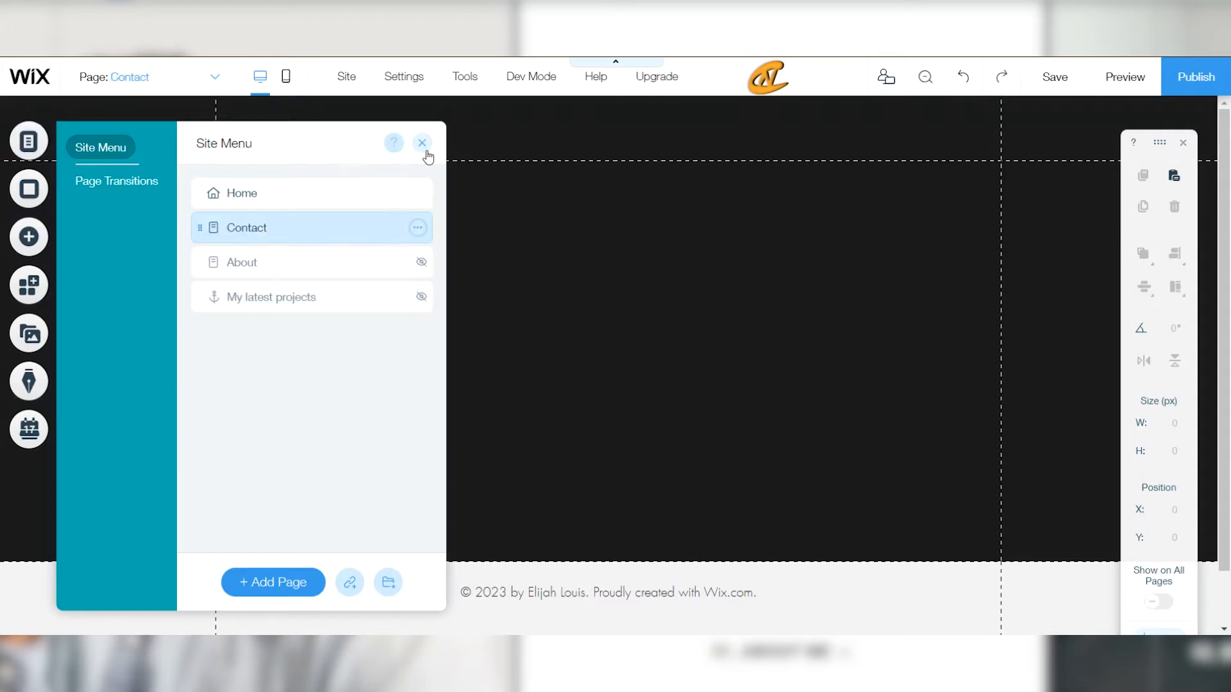
Change the Contact page's background color to white
left_click(606, 378)
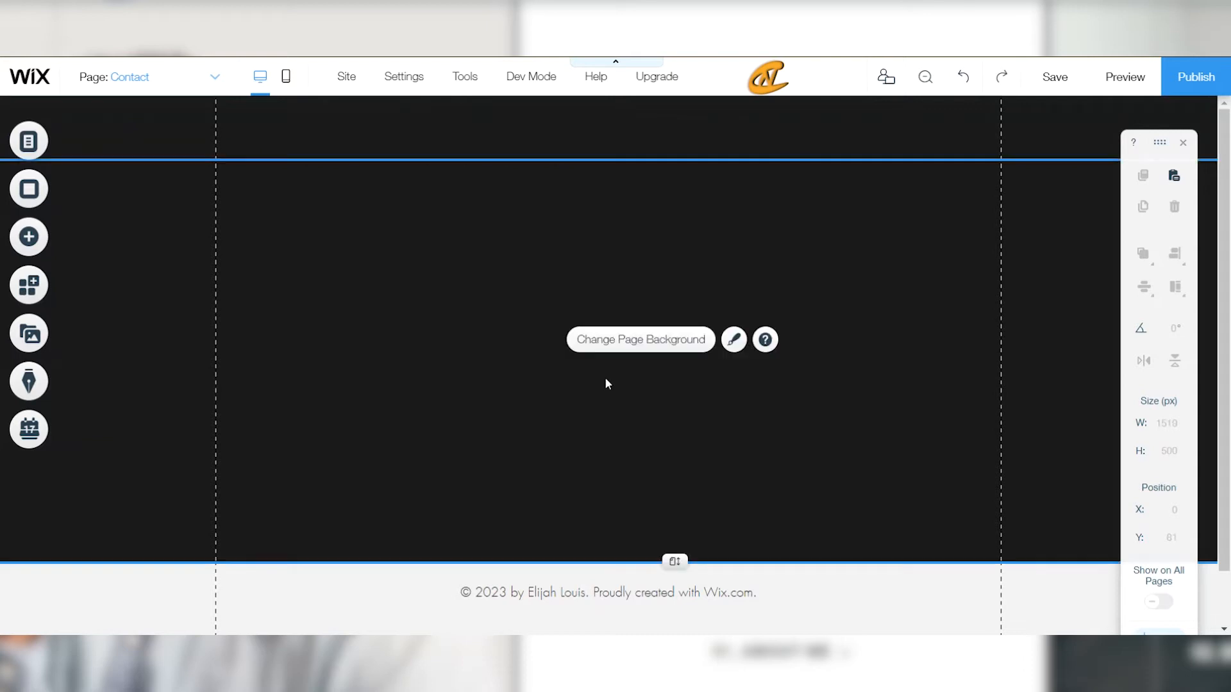
left_click(632, 345)
left_click(119, 282)
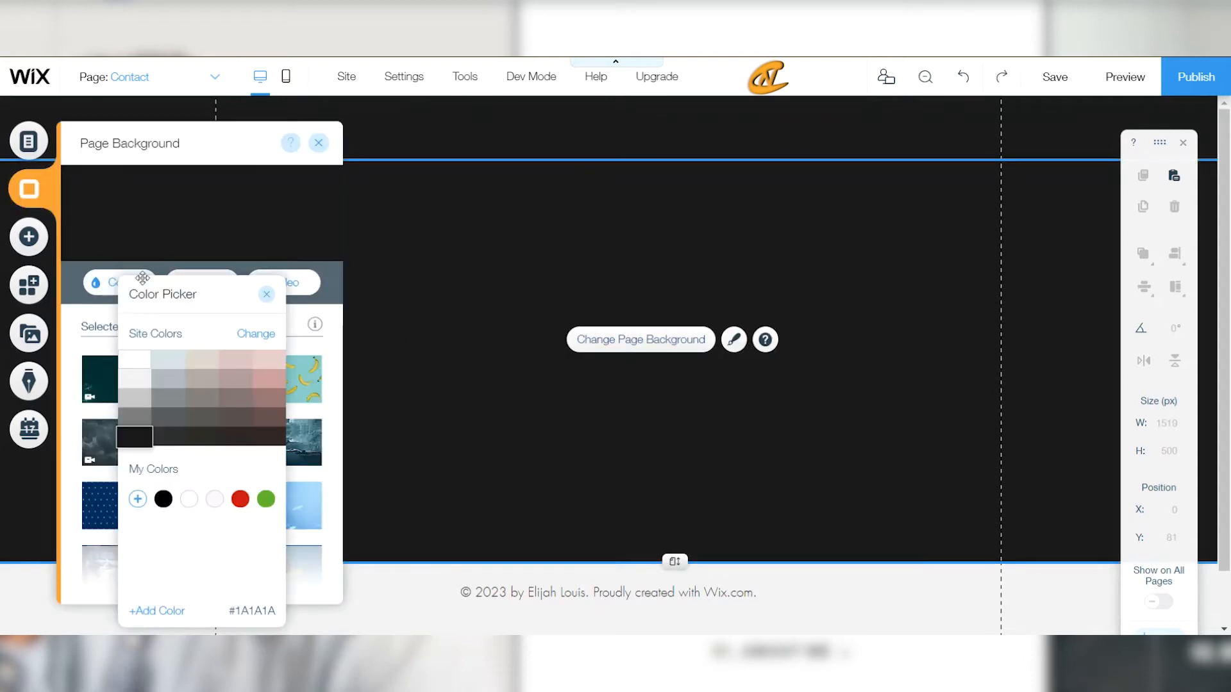
left_click(136, 361)
left_click(265, 297)
left_click(318, 143)
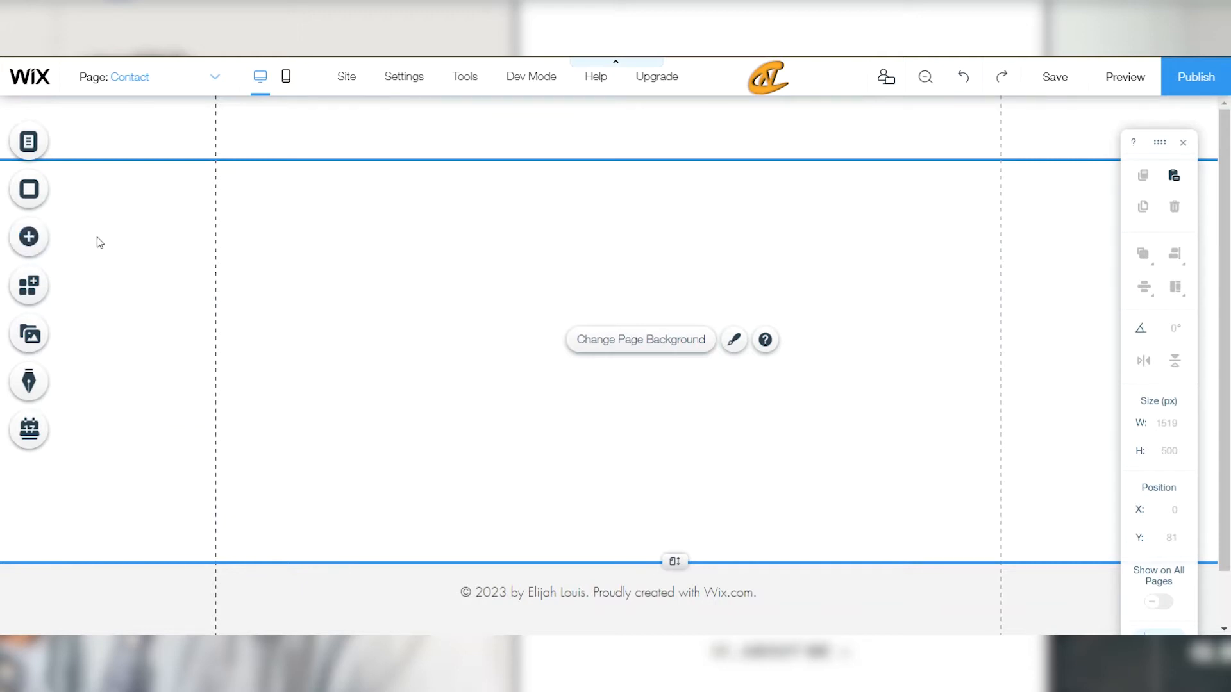
Examine the available form templates by category, from Payment and Multistep through Price Quote and Subscribe
left_click(29, 238)
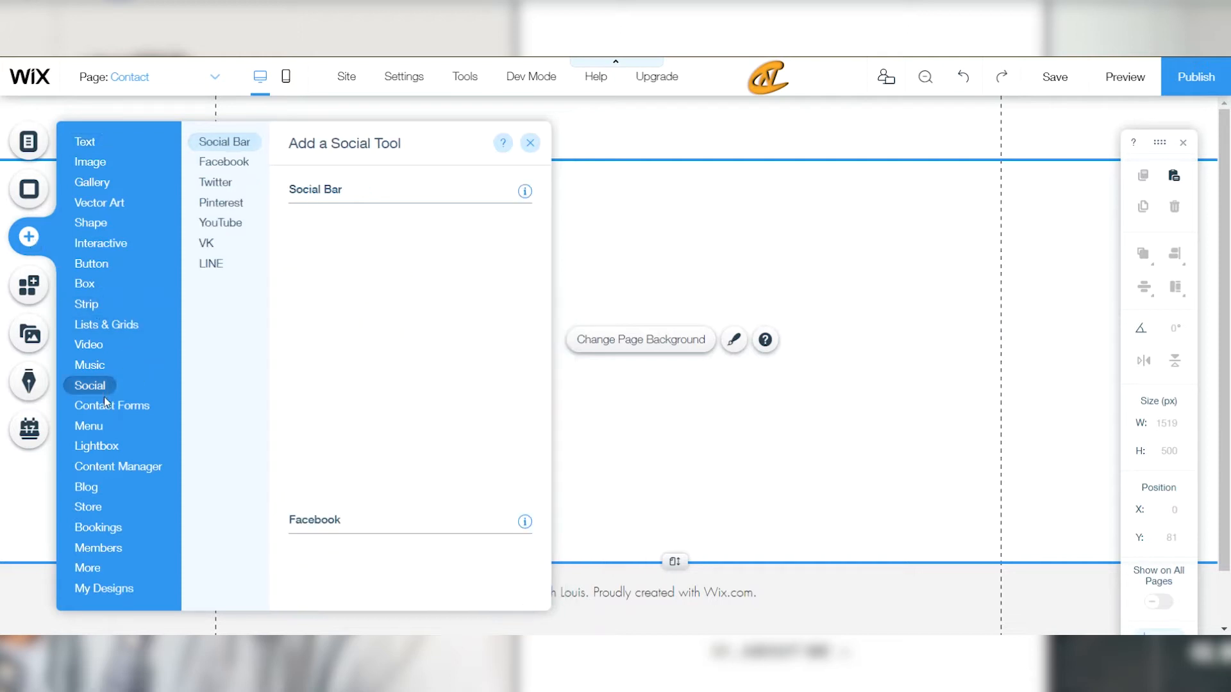
mouse_move(106, 408)
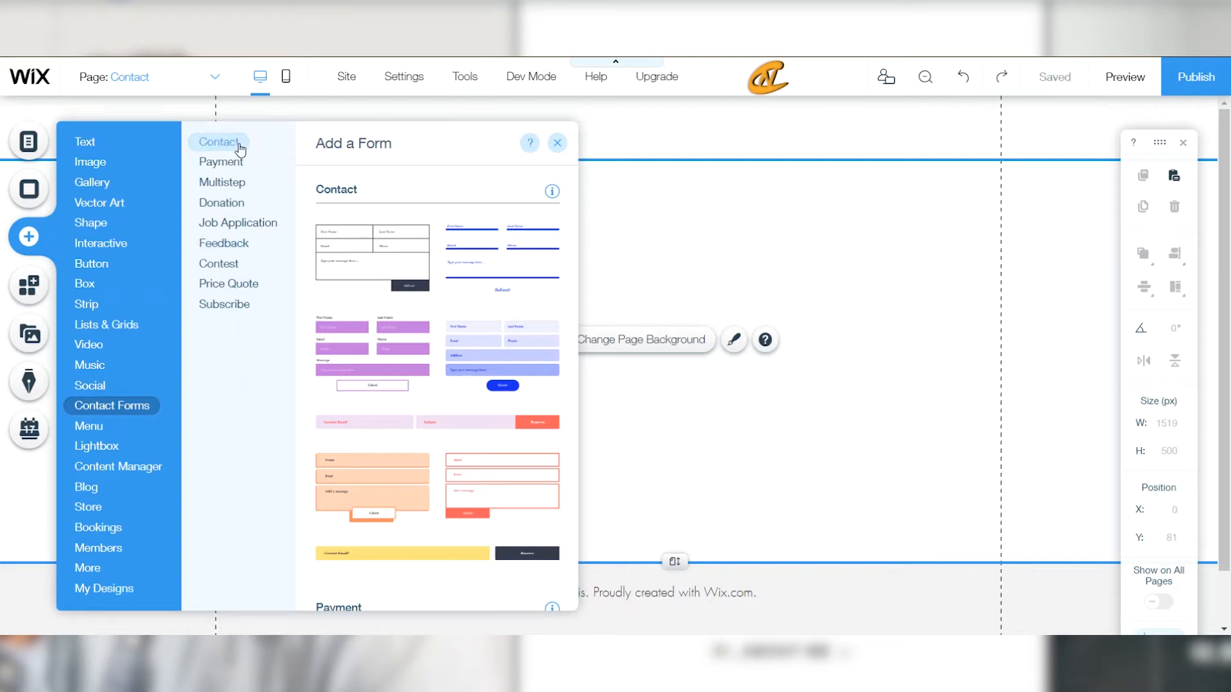
left_click(237, 164)
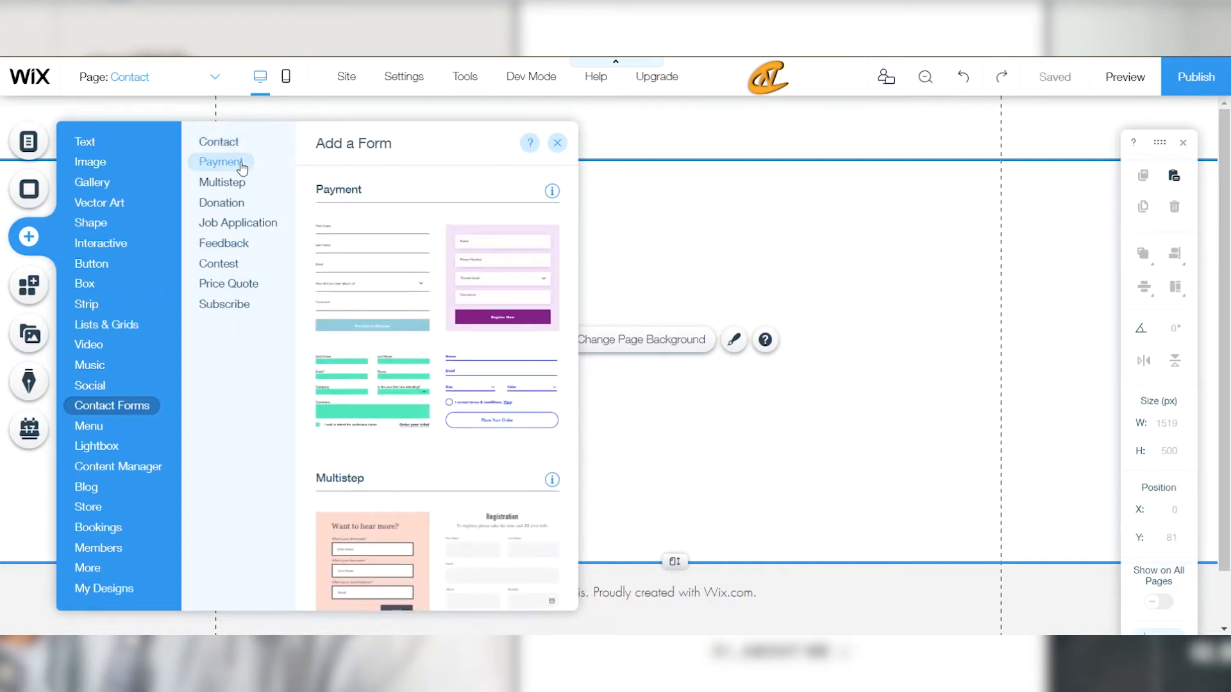
left_click(232, 185)
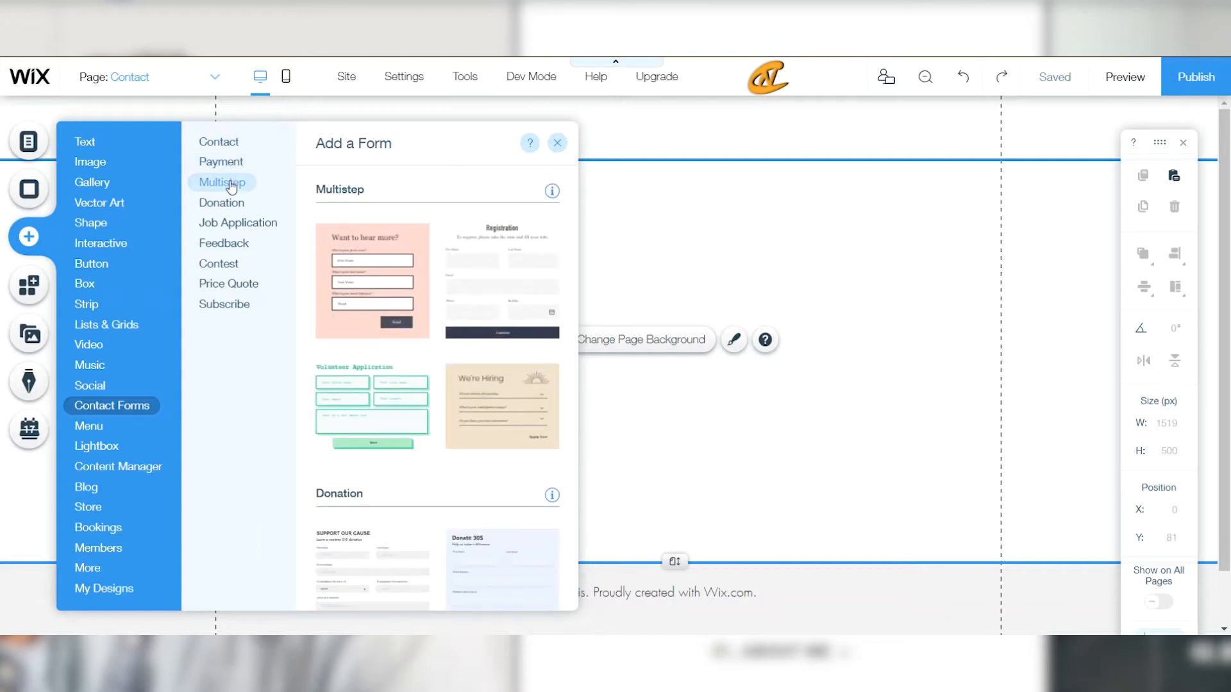
left_click(229, 203)
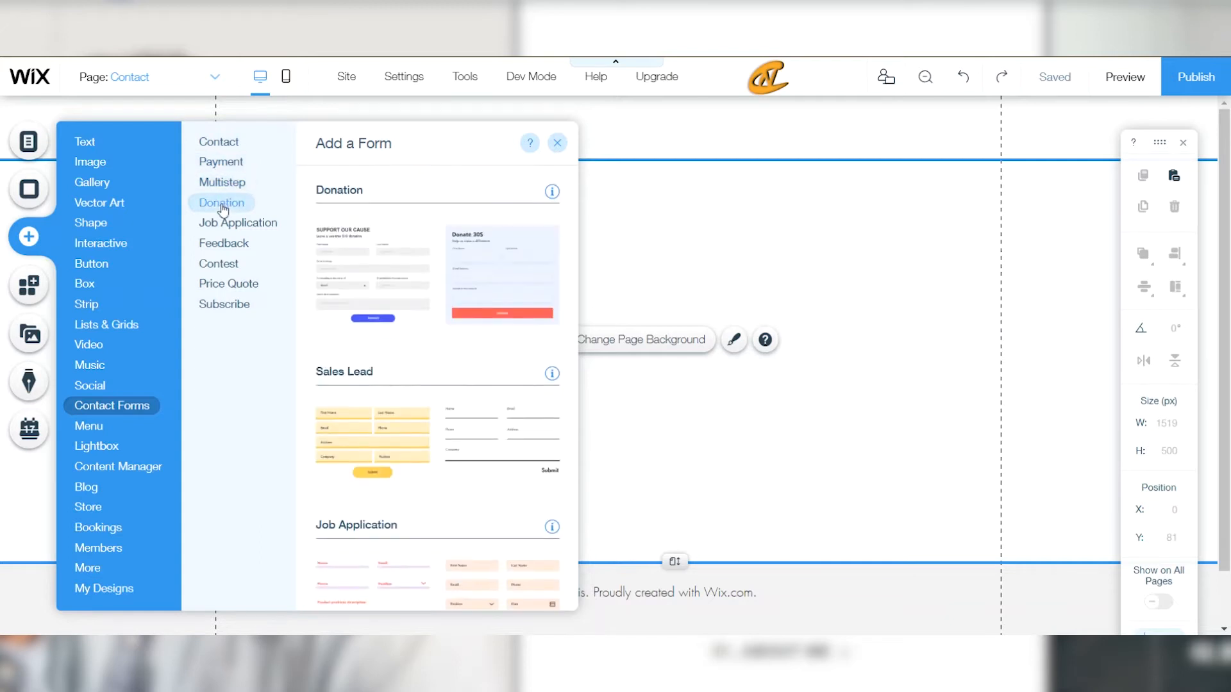
left_click(230, 225)
left_click(232, 245)
left_click(232, 264)
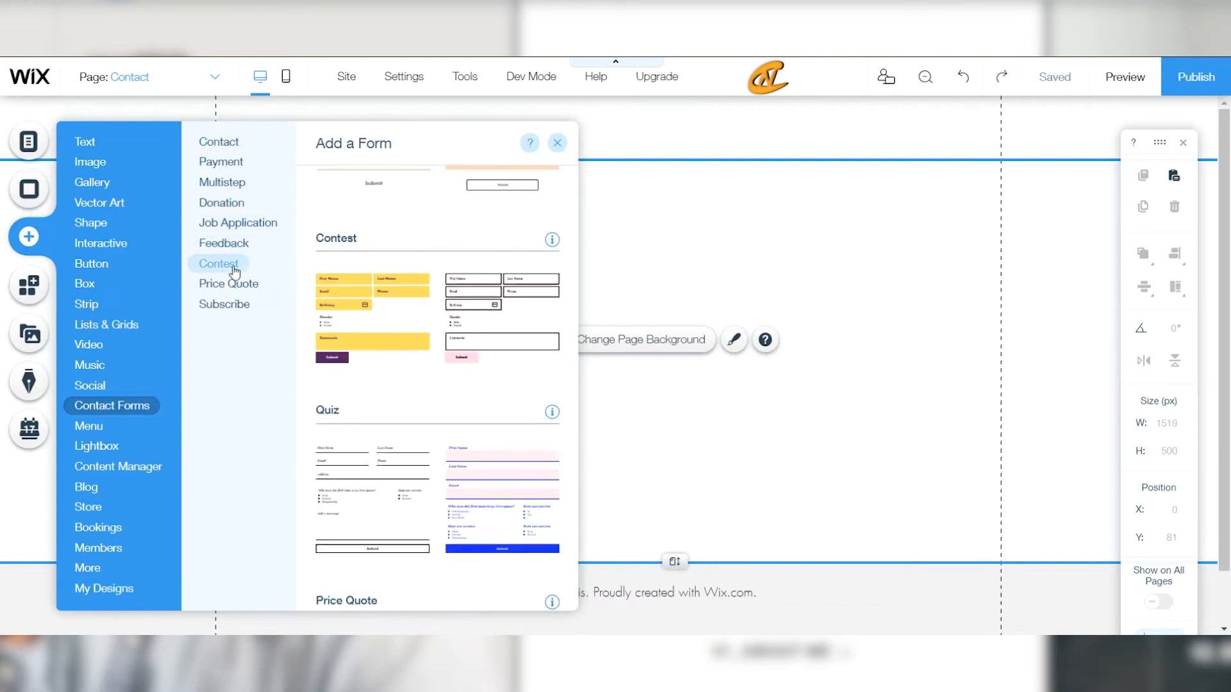
left_click(249, 286)
left_click(242, 305)
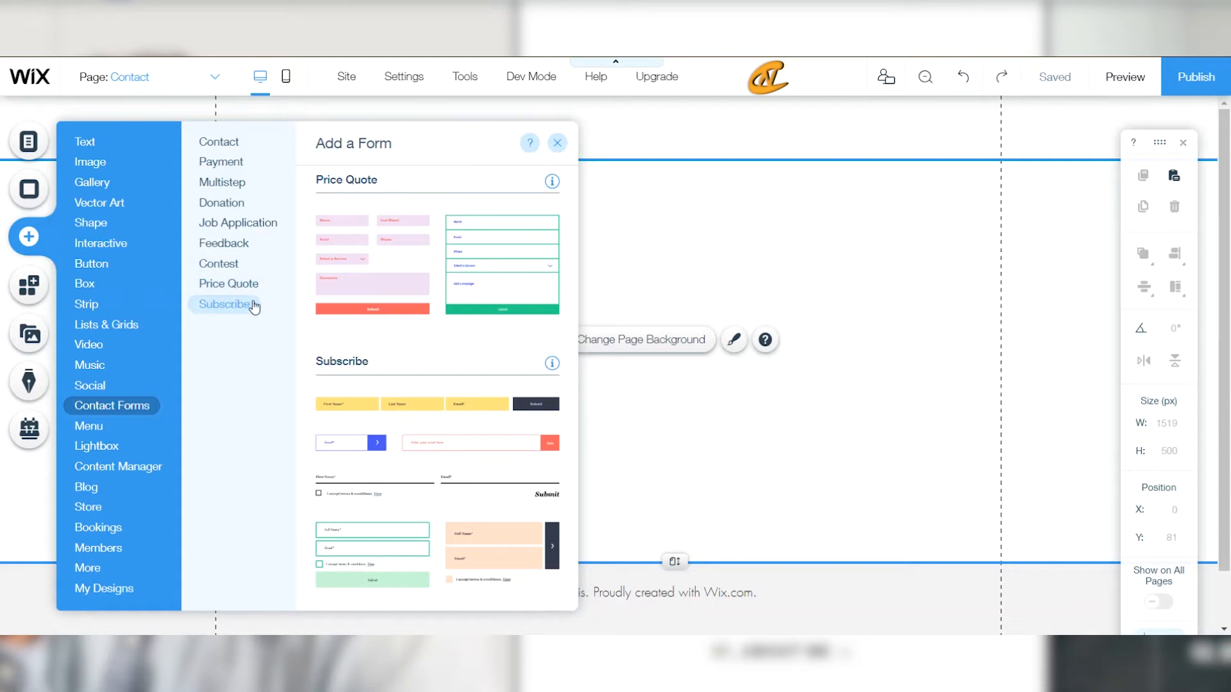
Add the outlined Contact form template with the dark Submit button and position it at about X 175, Y 113
left_click(232, 147)
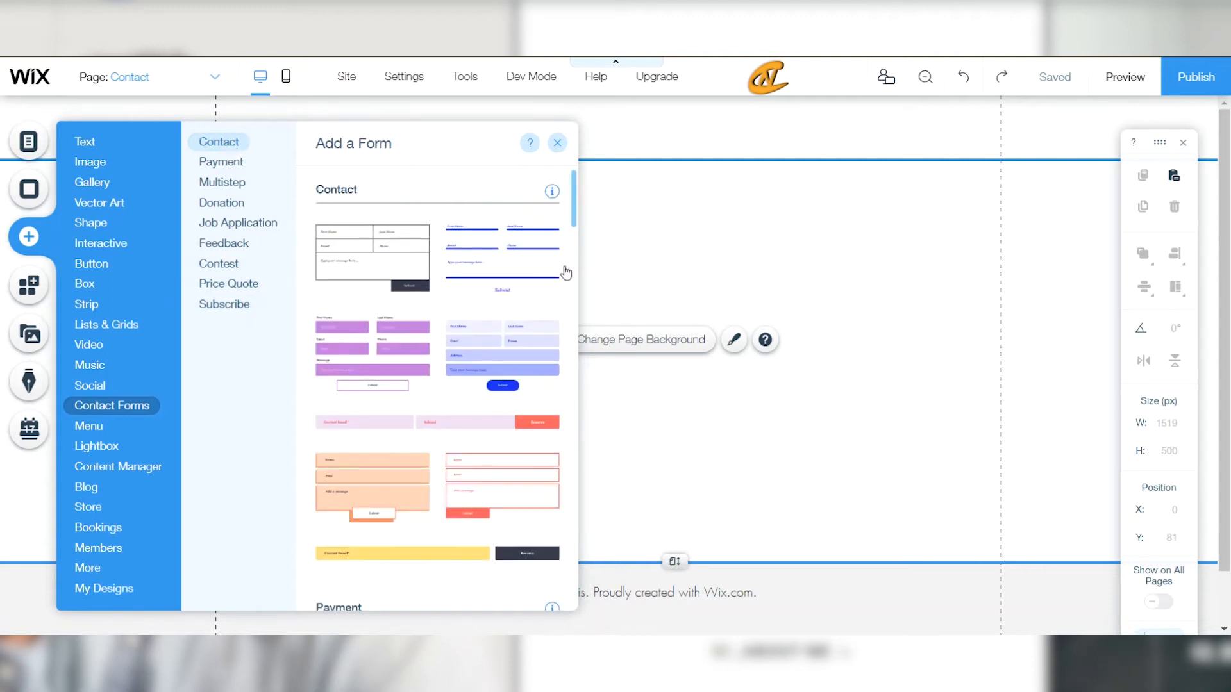
scroll(439, 296, "down", 2)
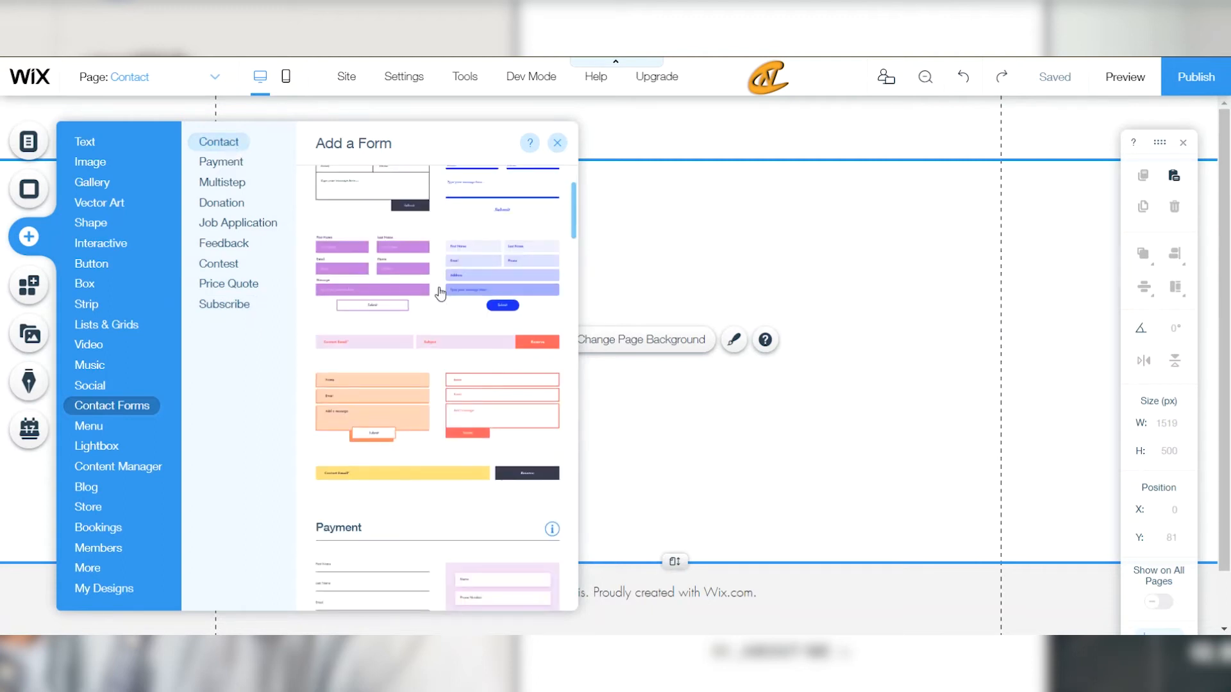
scroll(439, 297, "up", 2)
left_click_drag(387, 265, 657, 318)
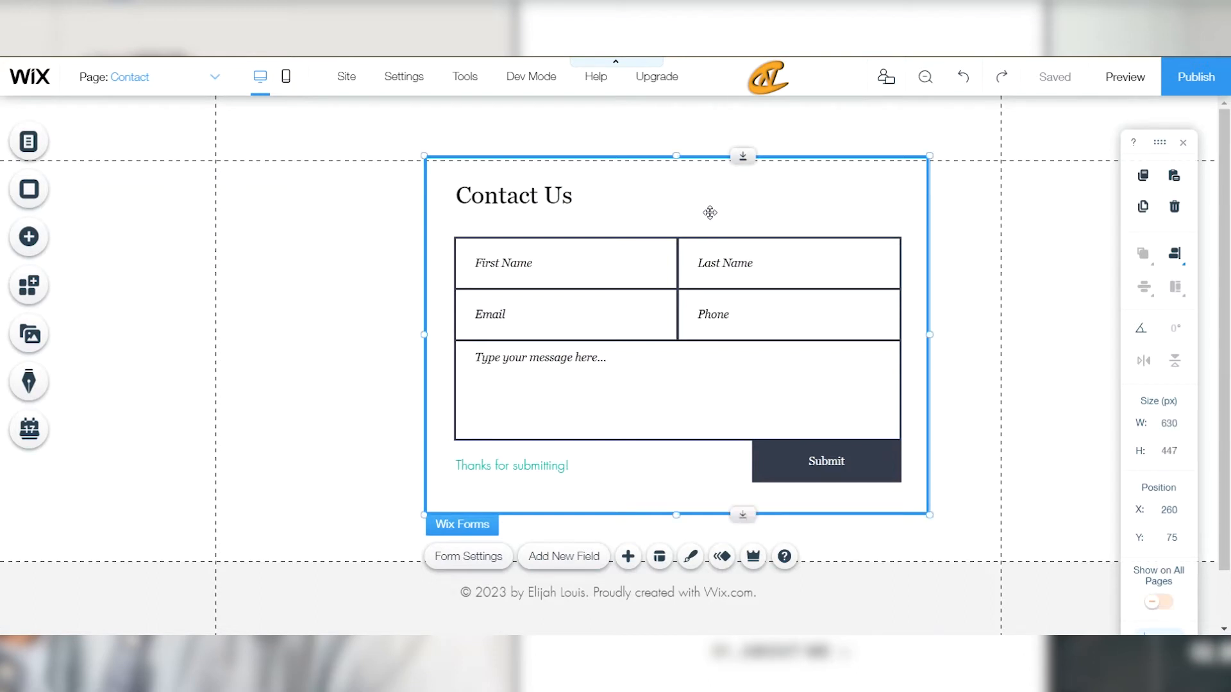
left_click_drag(717, 195, 649, 226)
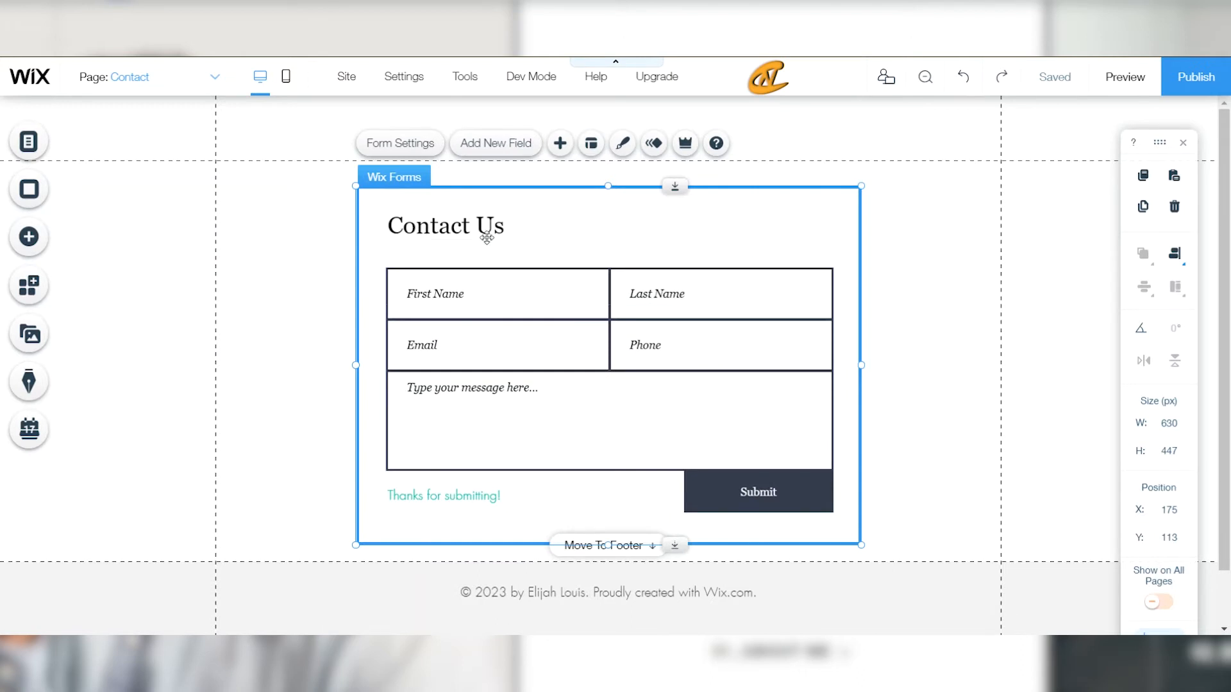
Review the contact form's Subscriber Double Opt-In and Submissions Table settings, and open its submit message options
left_click(395, 141)
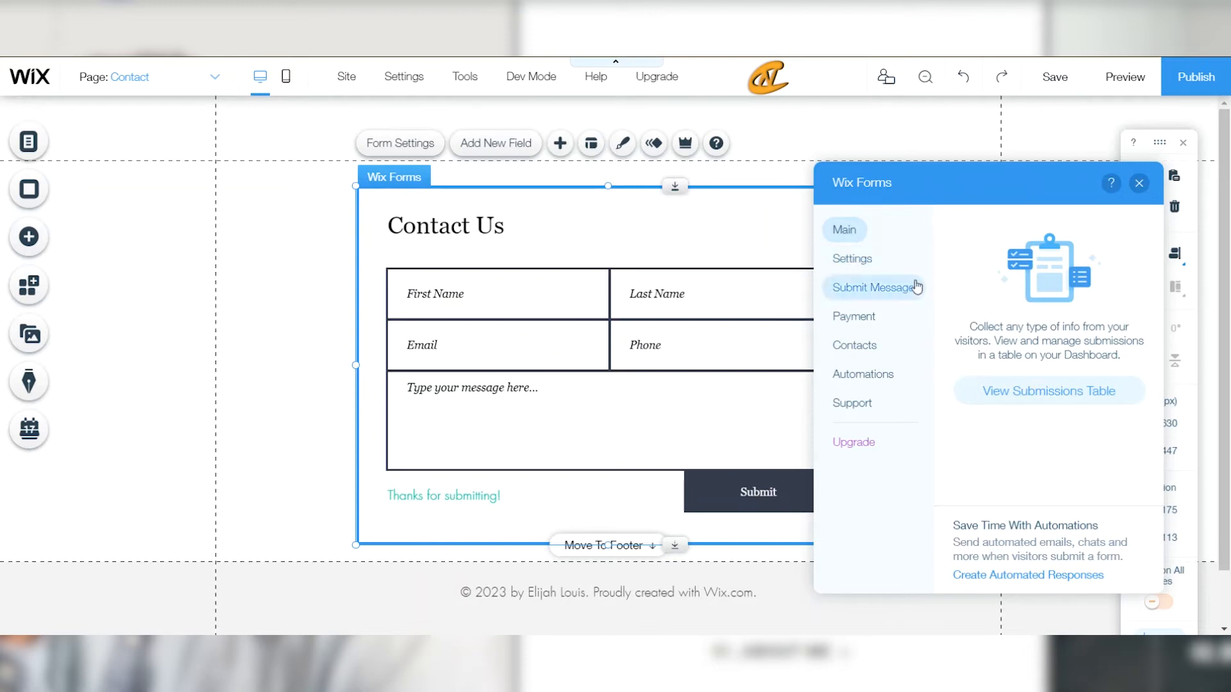
left_click(874, 268)
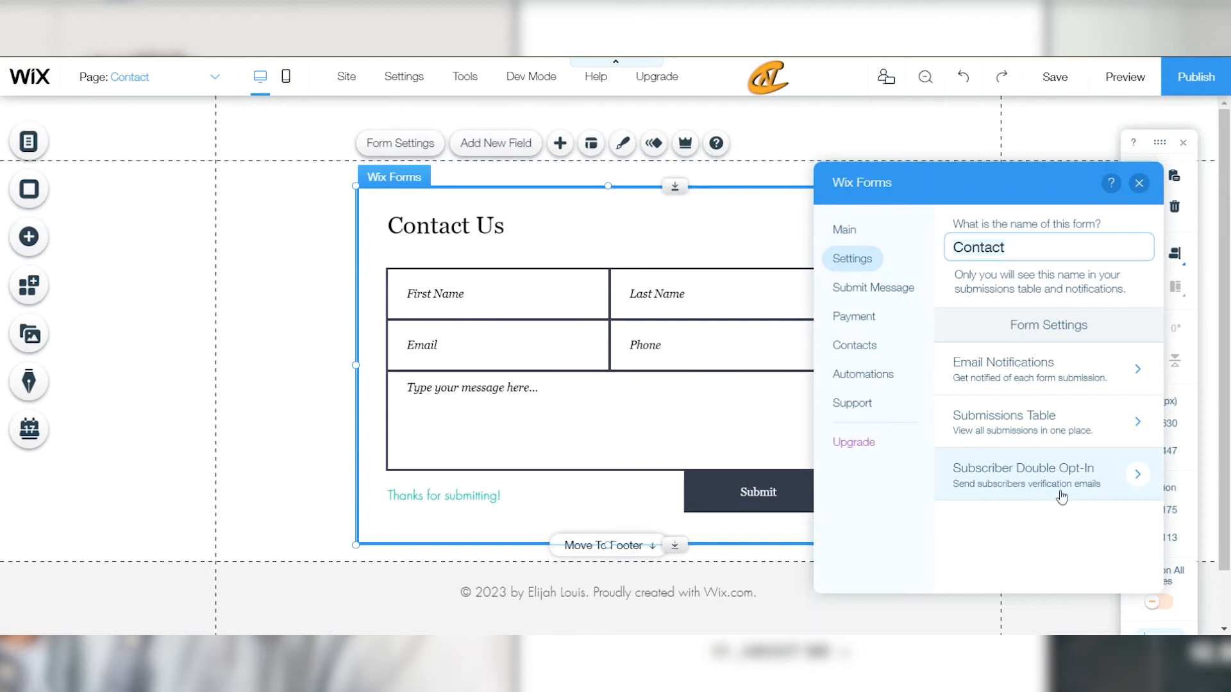
left_click(1031, 477)
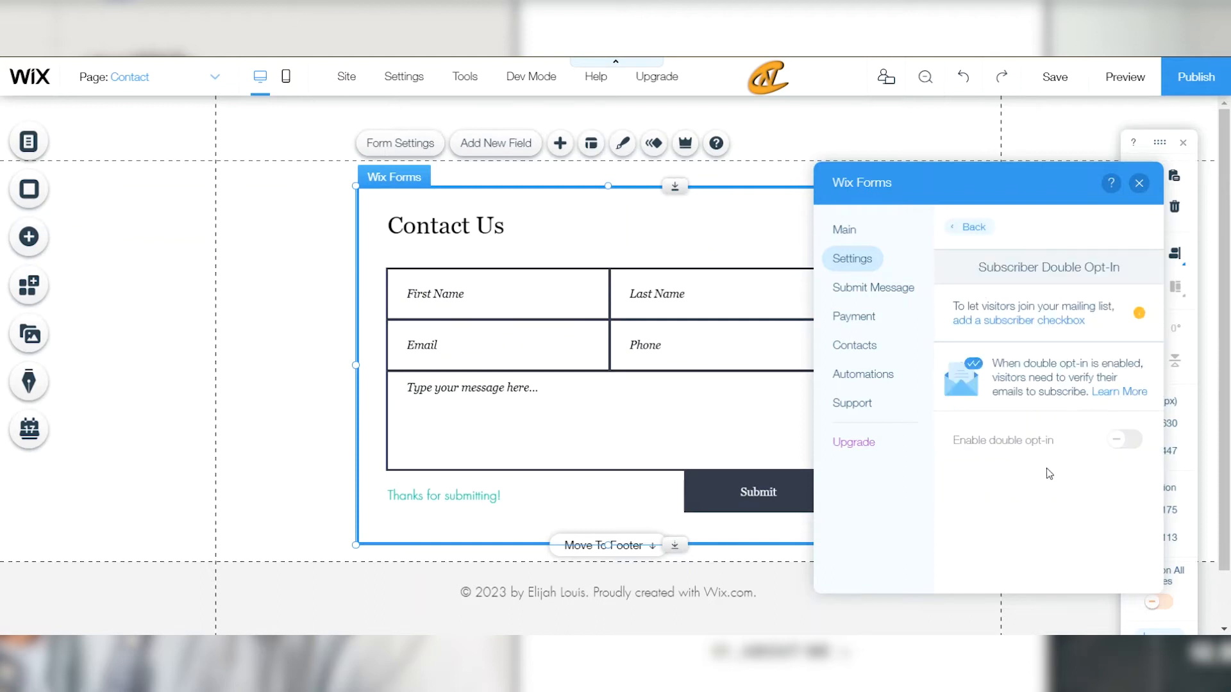
mouse_move(1089, 437)
mouse_move(968, 435)
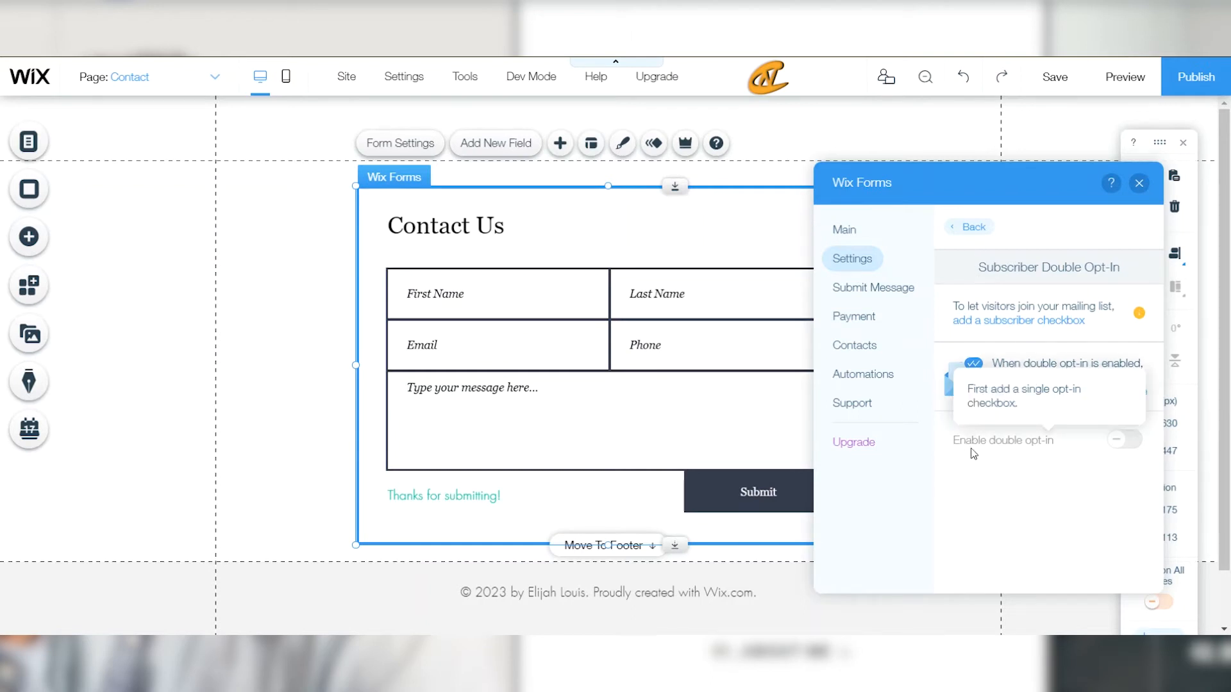
left_click(971, 227)
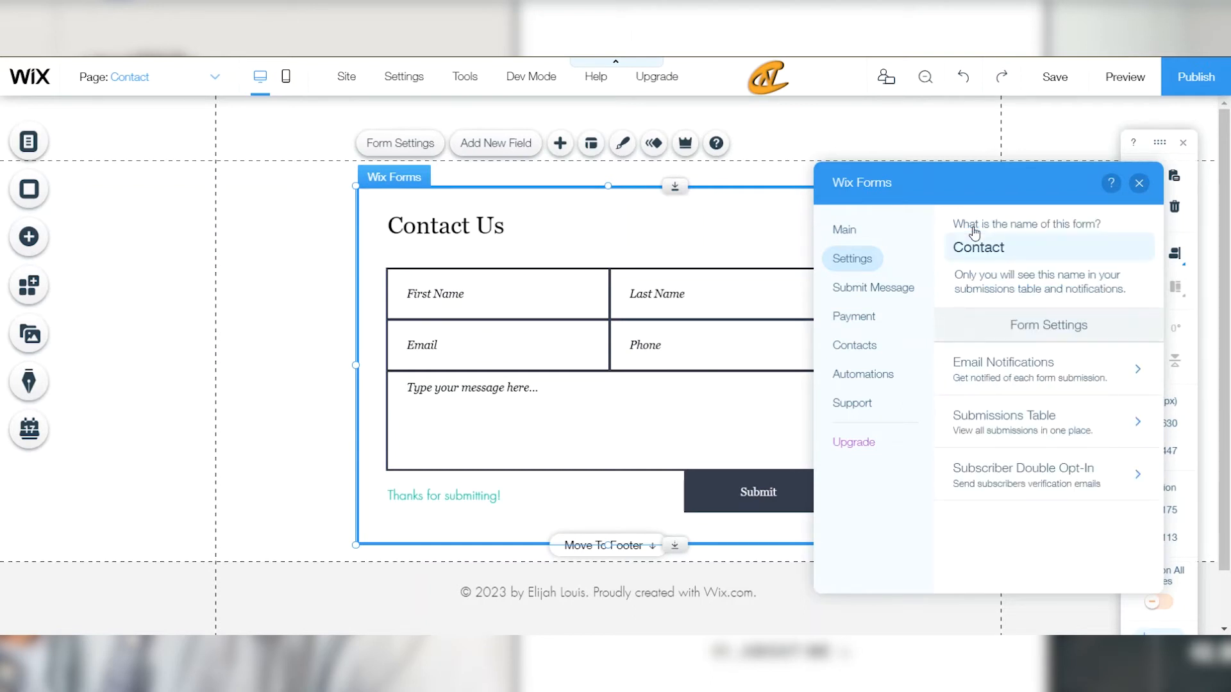
left_click(1037, 429)
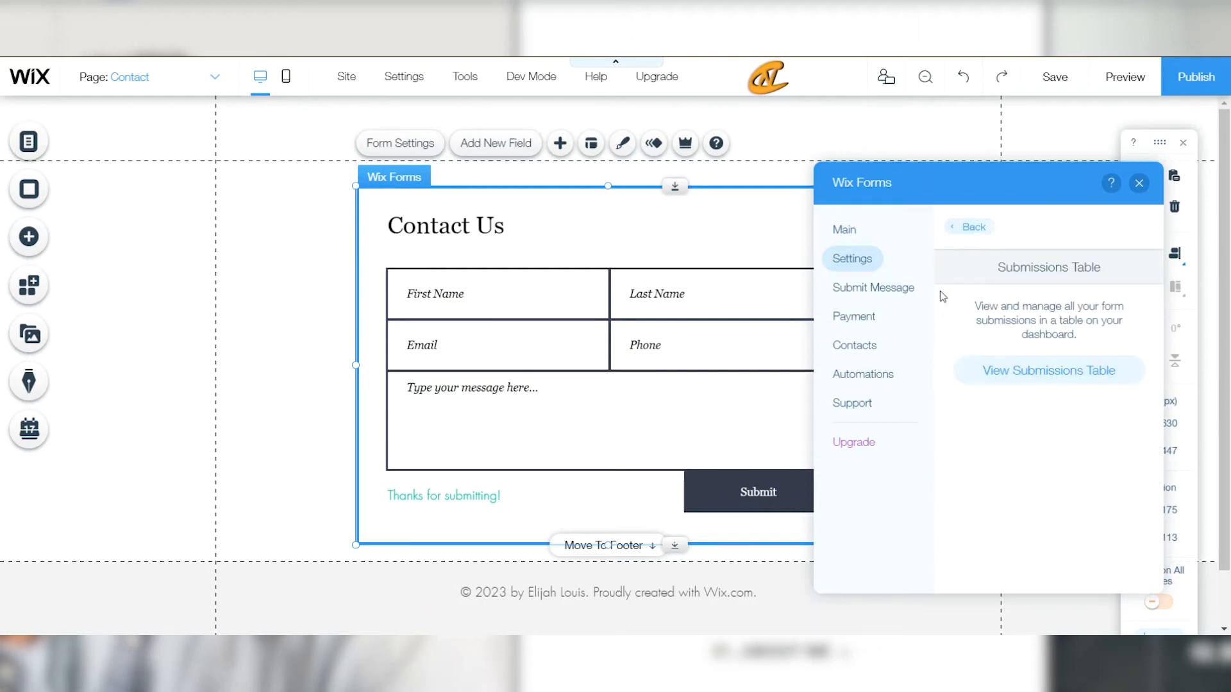
left_click(872, 292)
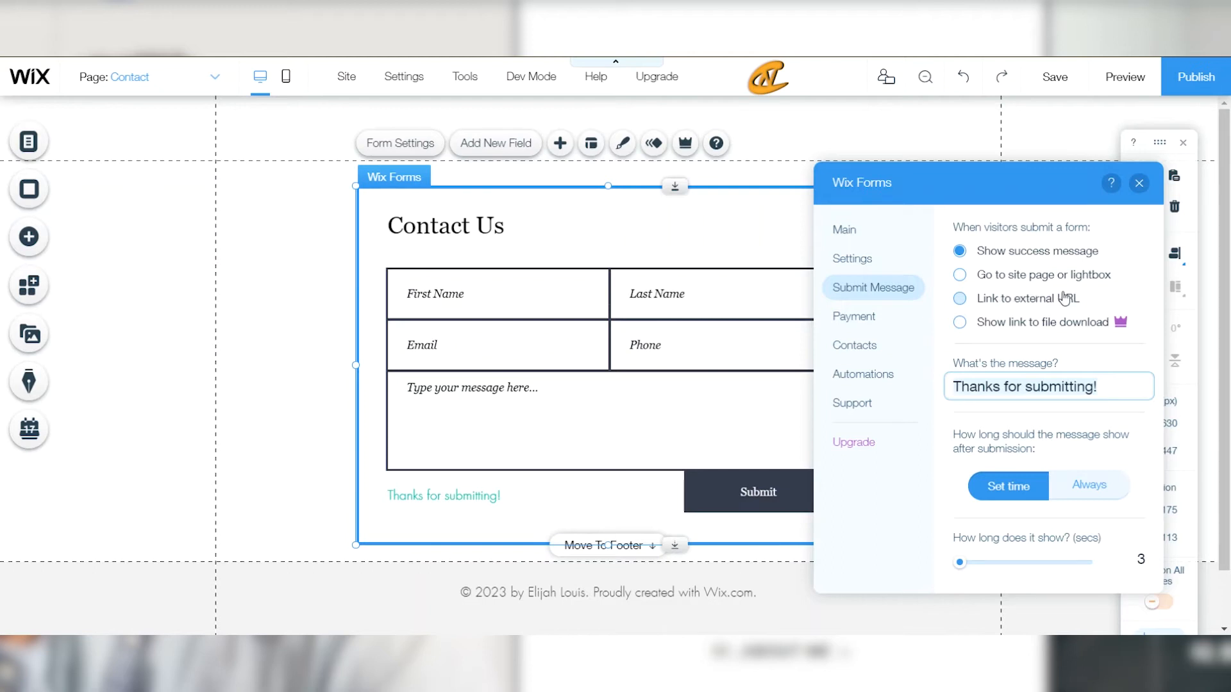
Try linking visitors to an external URL after form submission, and restore the success message option
left_click(1000, 305)
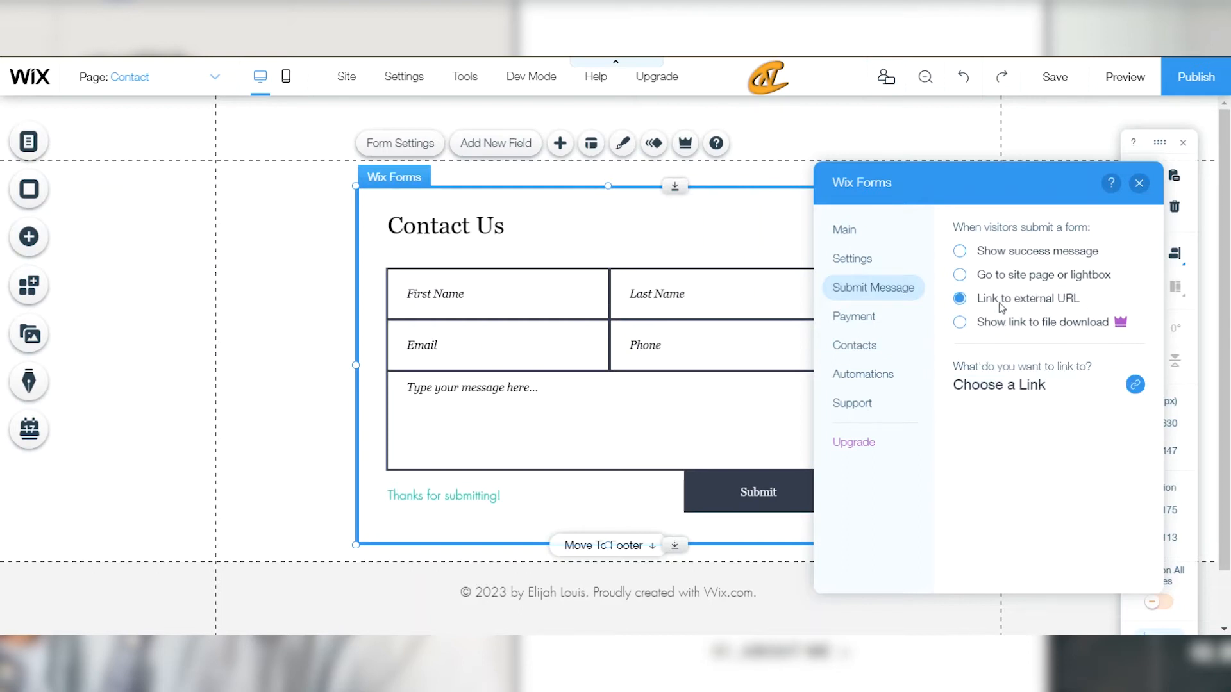
left_click(993, 385)
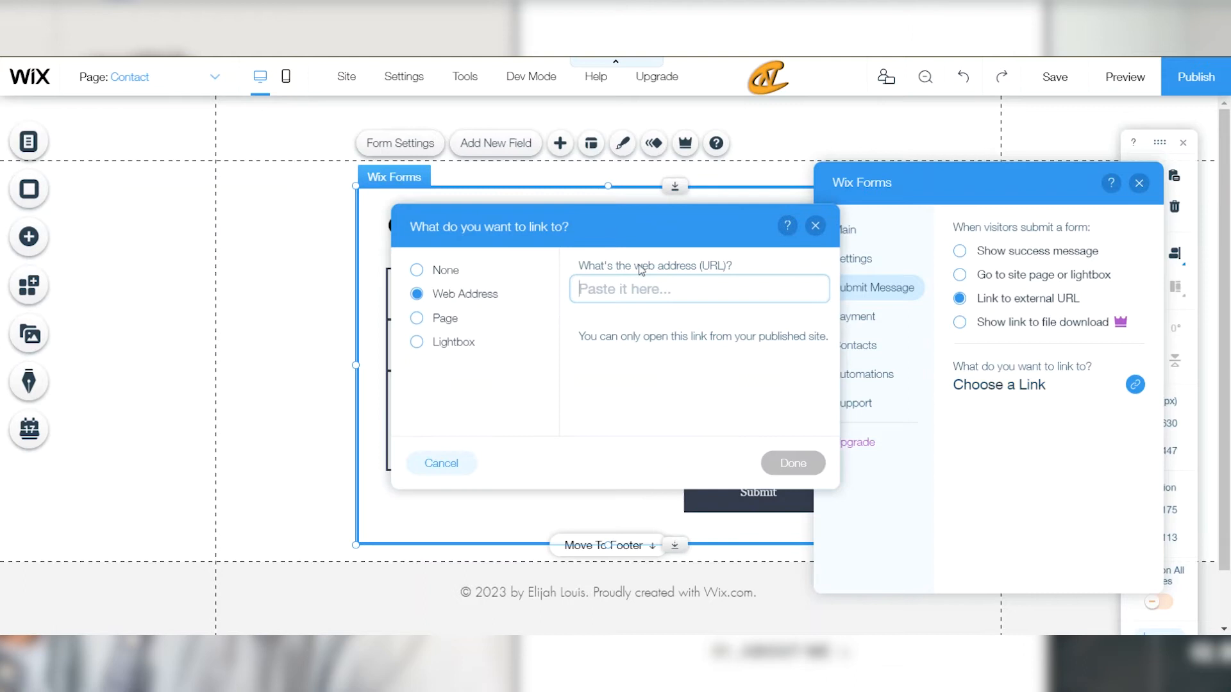
left_click(815, 226)
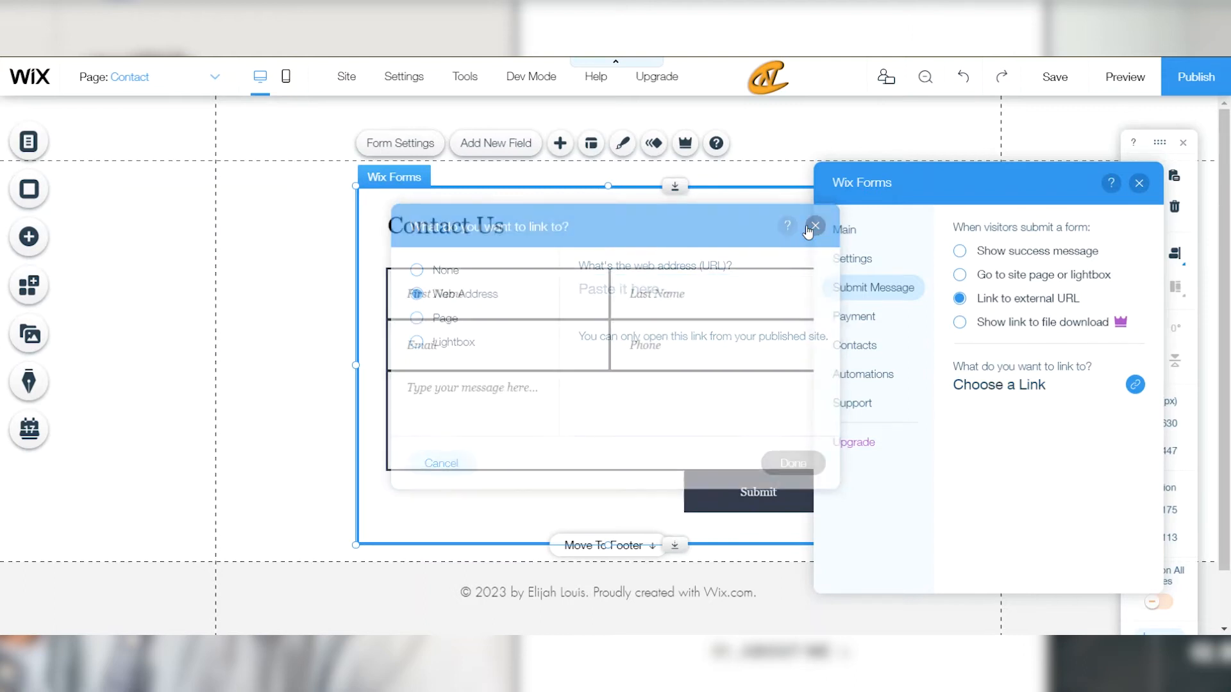
left_click(959, 251)
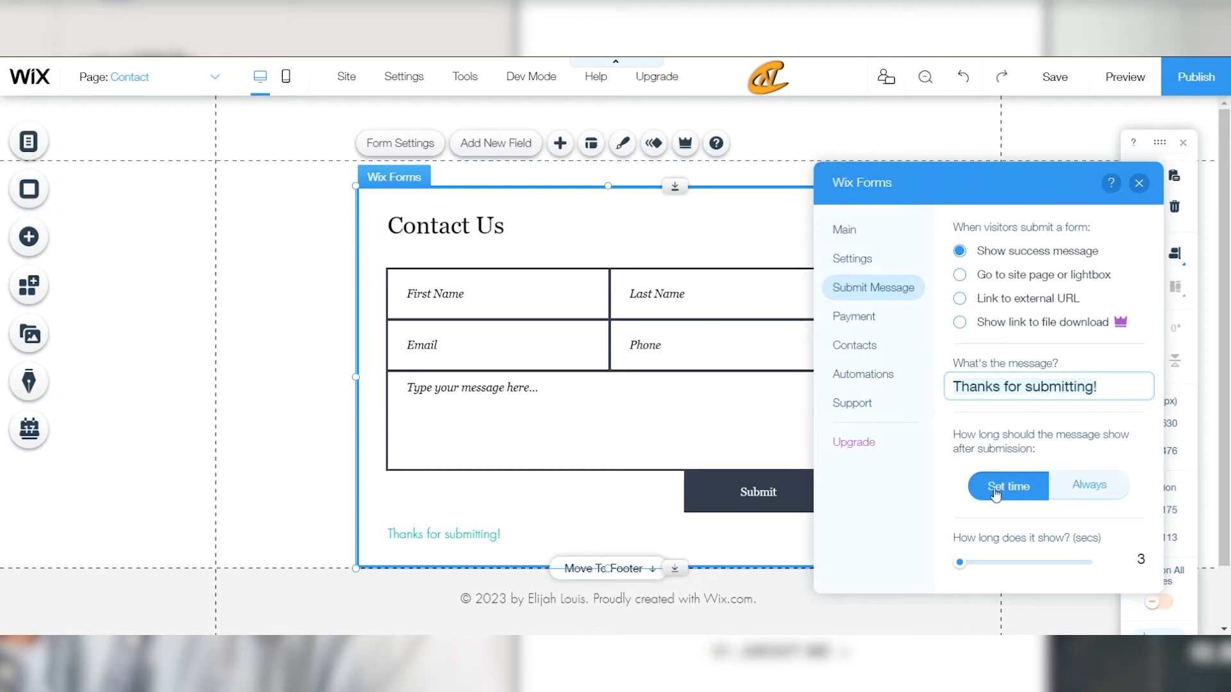
Set the form's success message to show for 5 seconds after submission
left_click(964, 569)
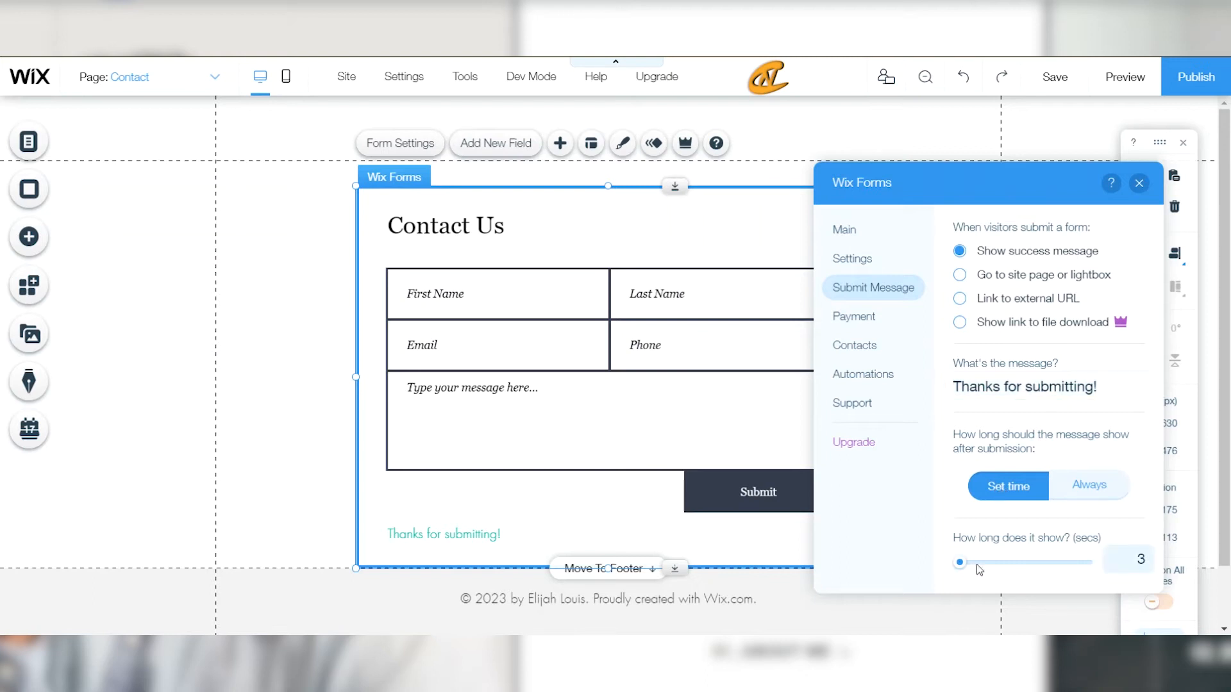
left_click_drag(960, 565, 1047, 567)
left_click(1084, 564)
left_click(994, 563)
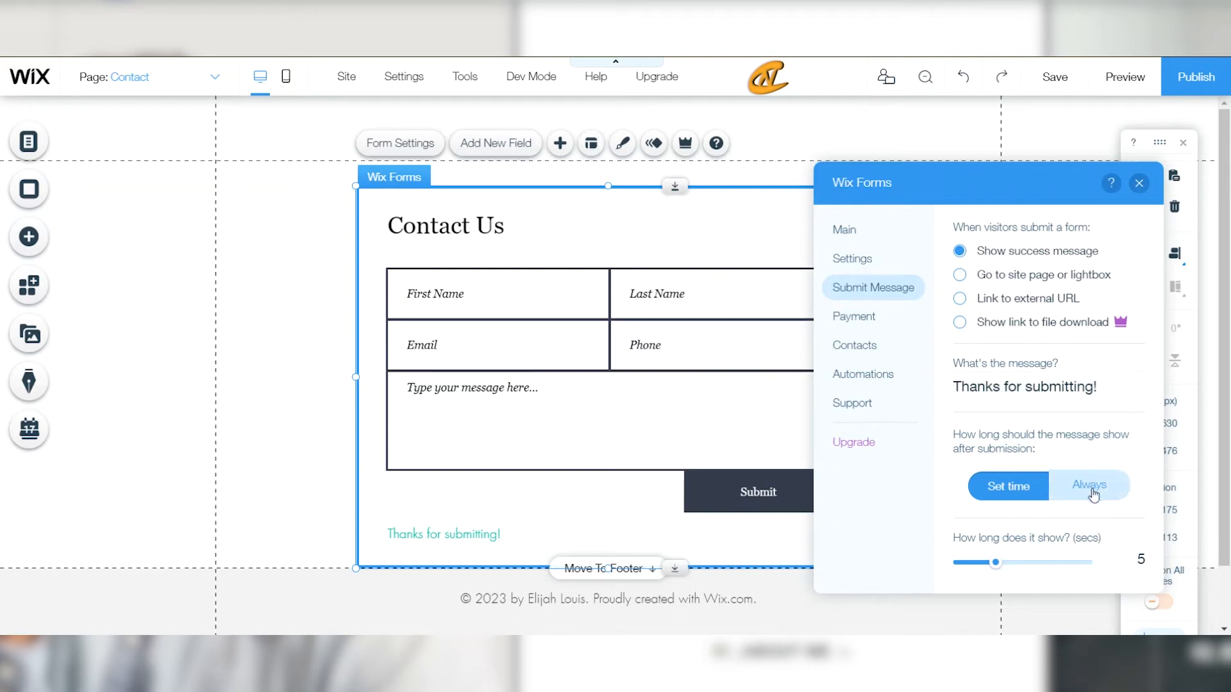
Review the form's payment options, and match the First Name form field to the First Name contact field
left_click(868, 316)
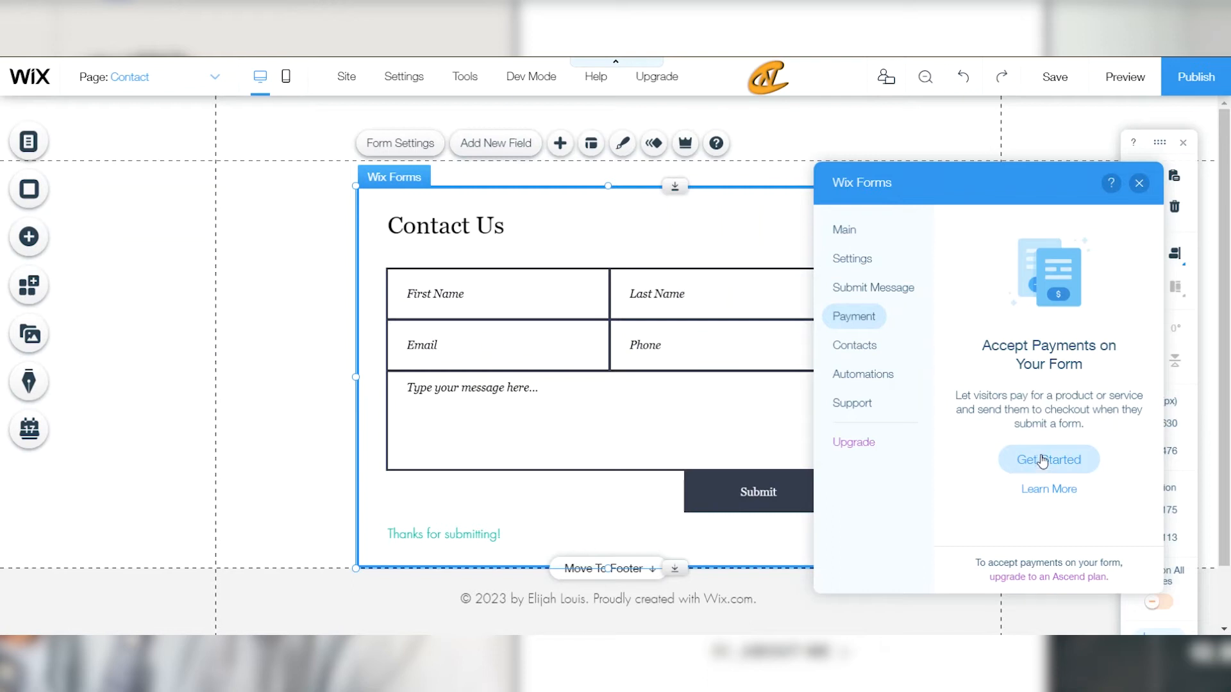
left_click(870, 347)
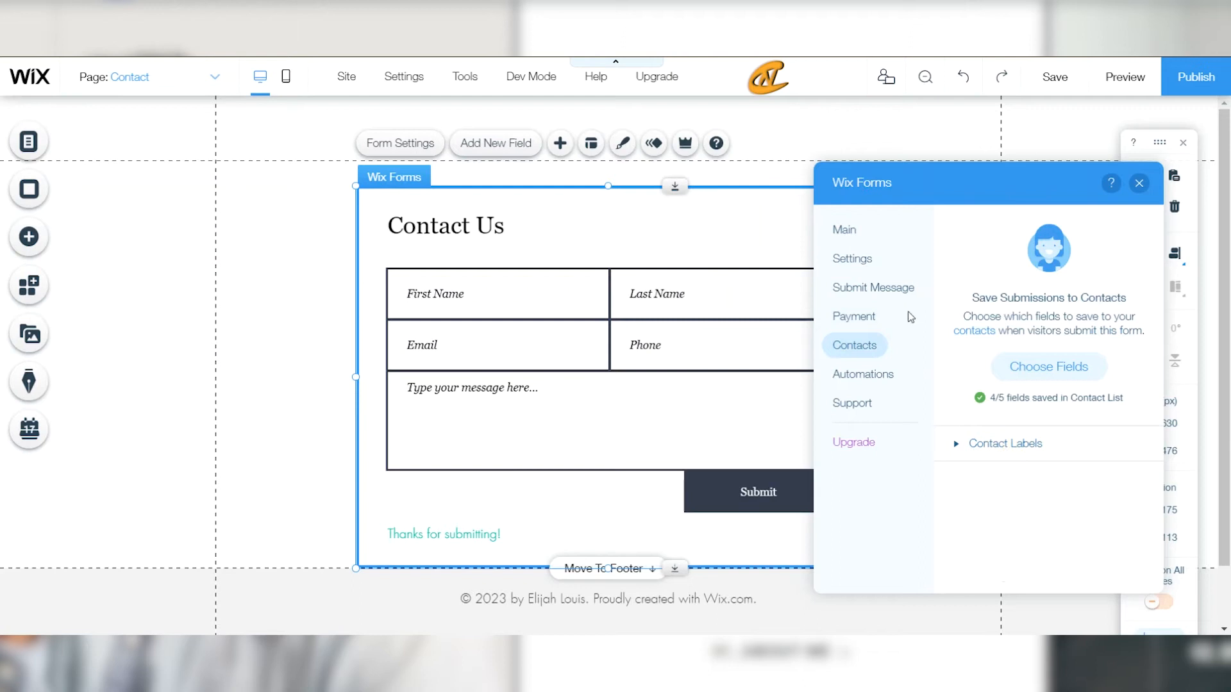
left_click(1056, 369)
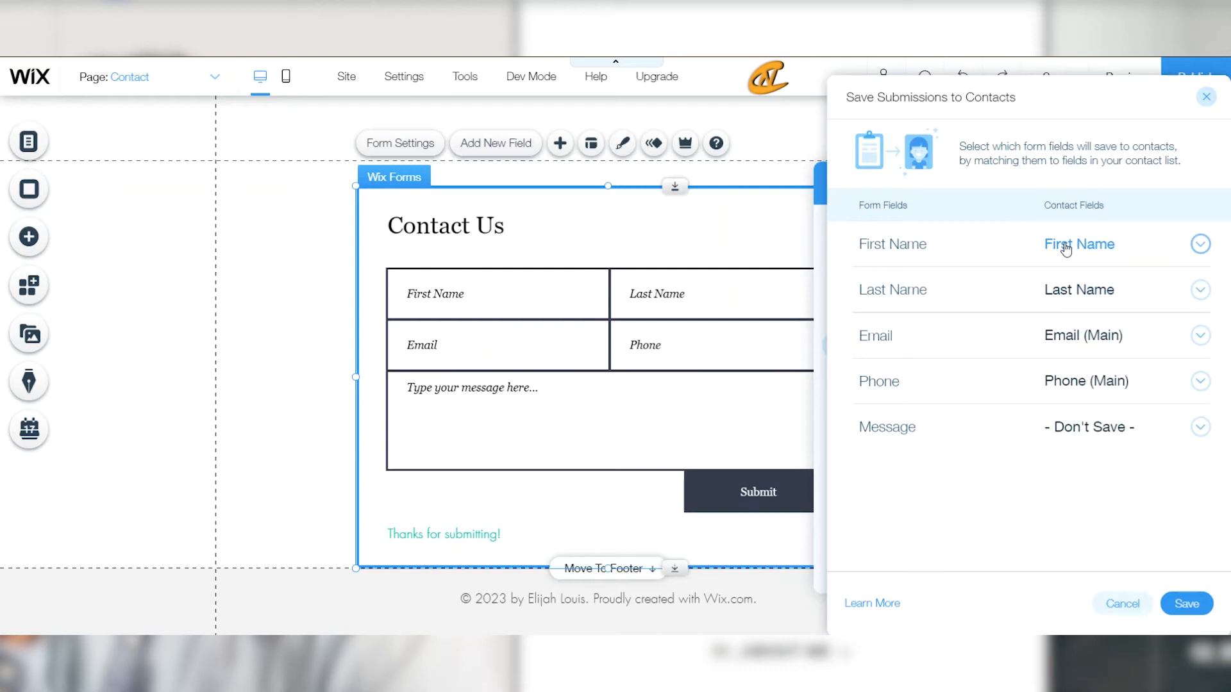
left_click(1065, 249)
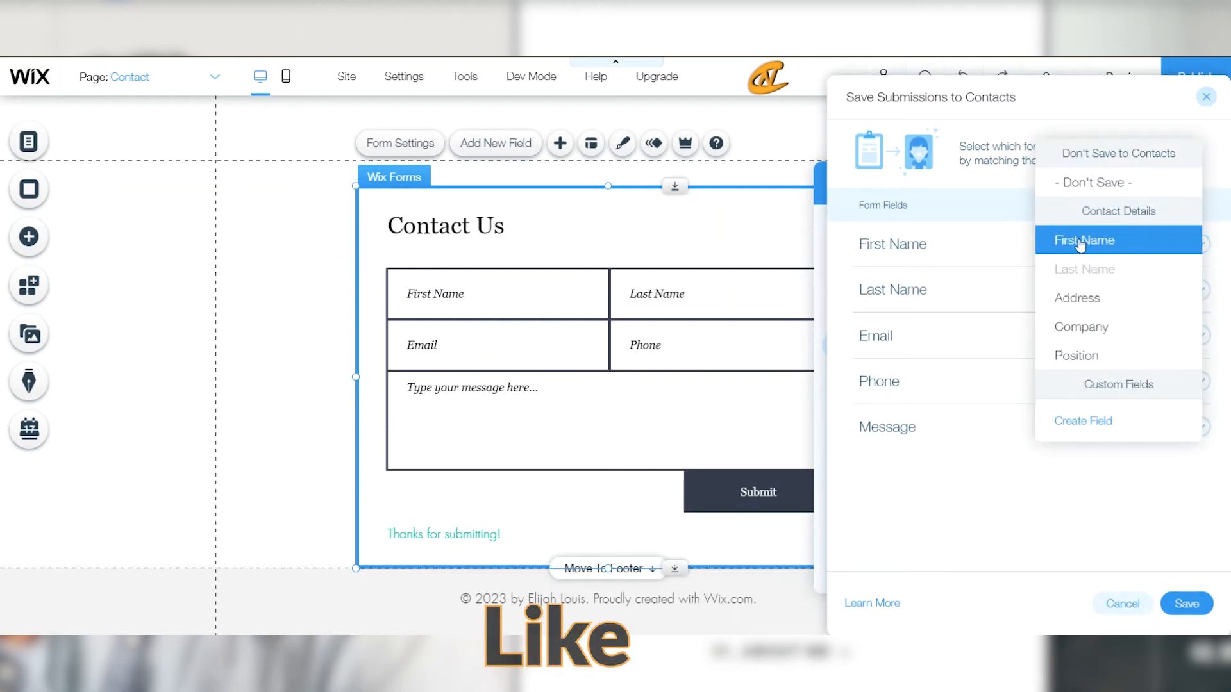
left_click(1082, 242)
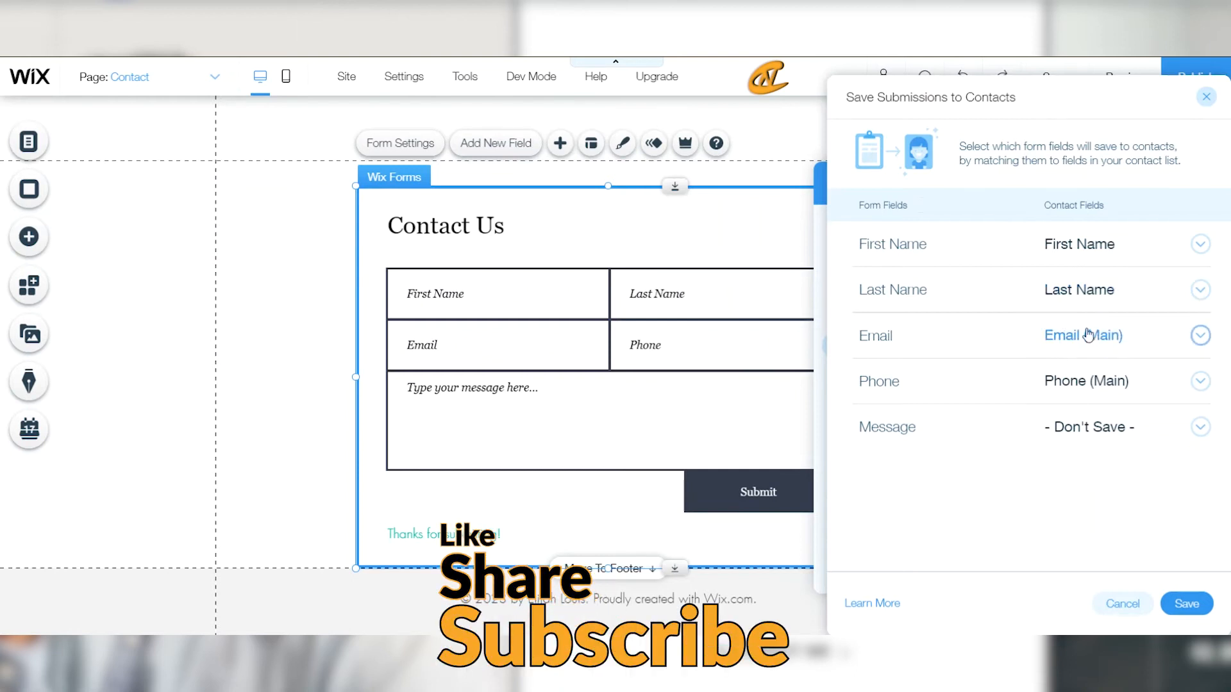
Create a custom contact field named Message for the form's Message field, and save the contact field mapping
left_click(1097, 428)
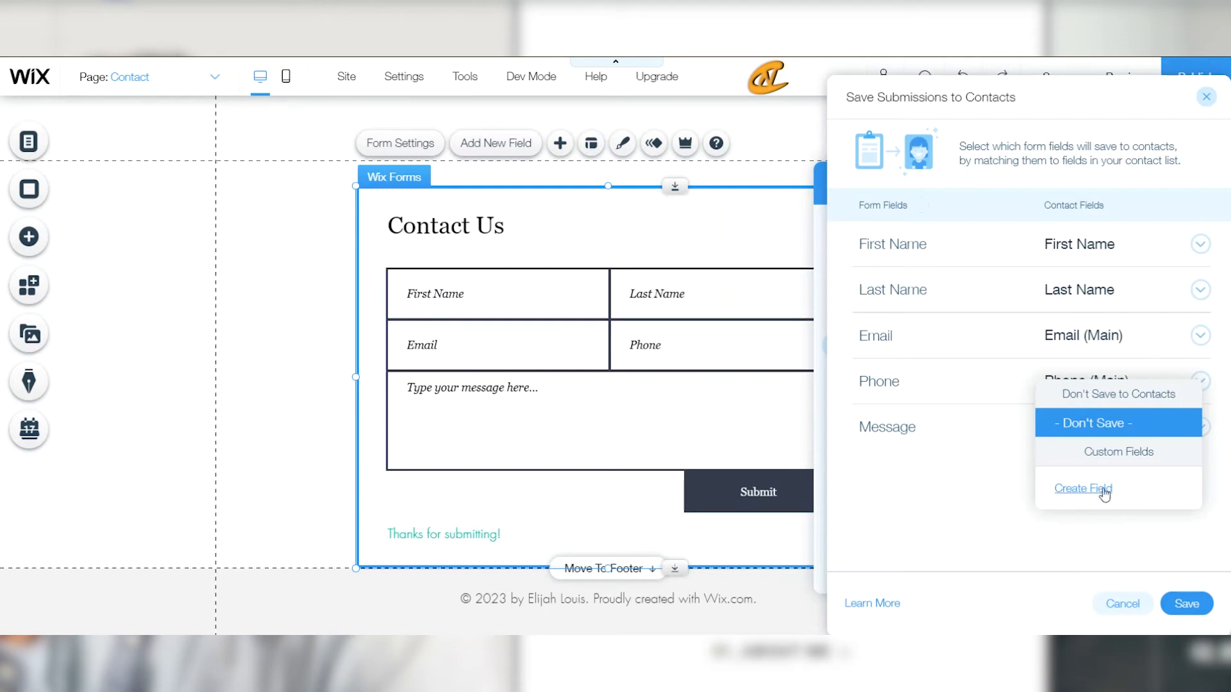
left_click(1104, 491)
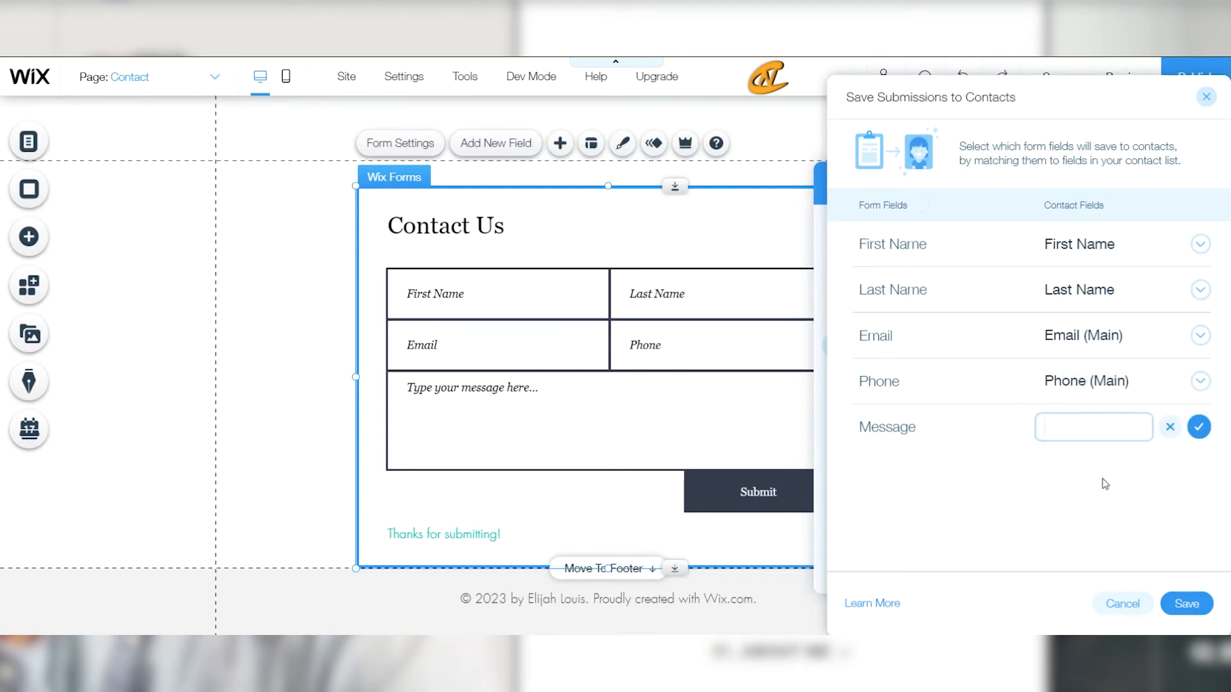
type("Message")
left_click(1198, 427)
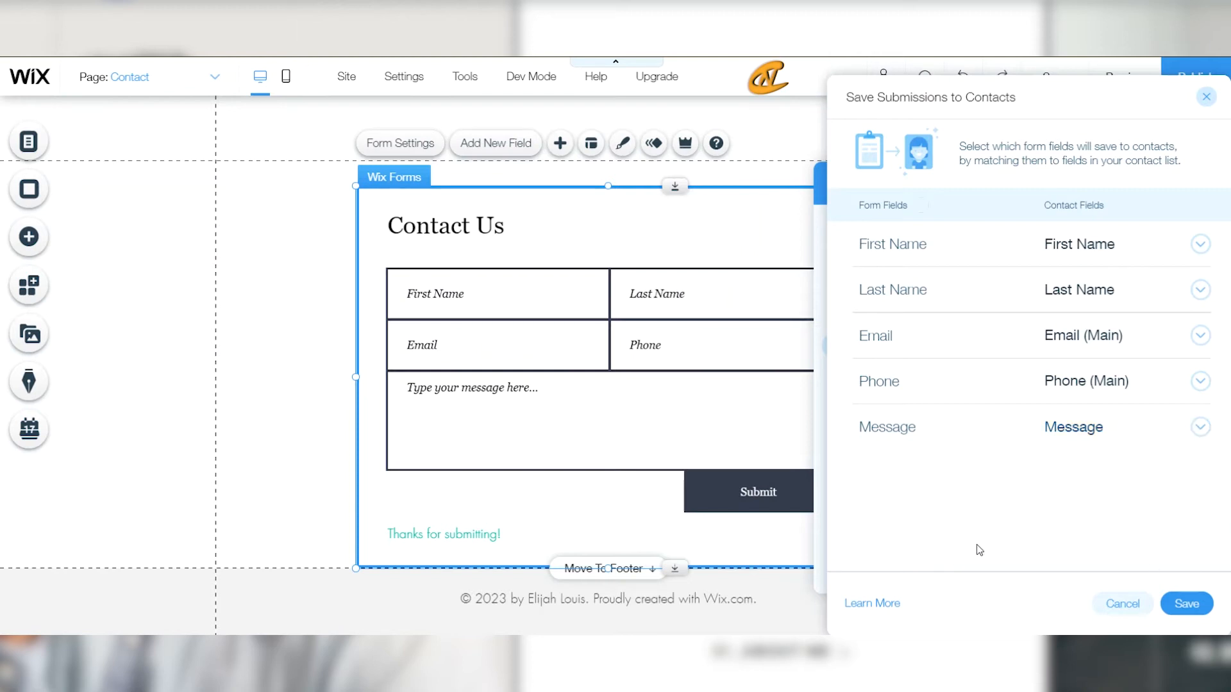
left_click(1191, 600)
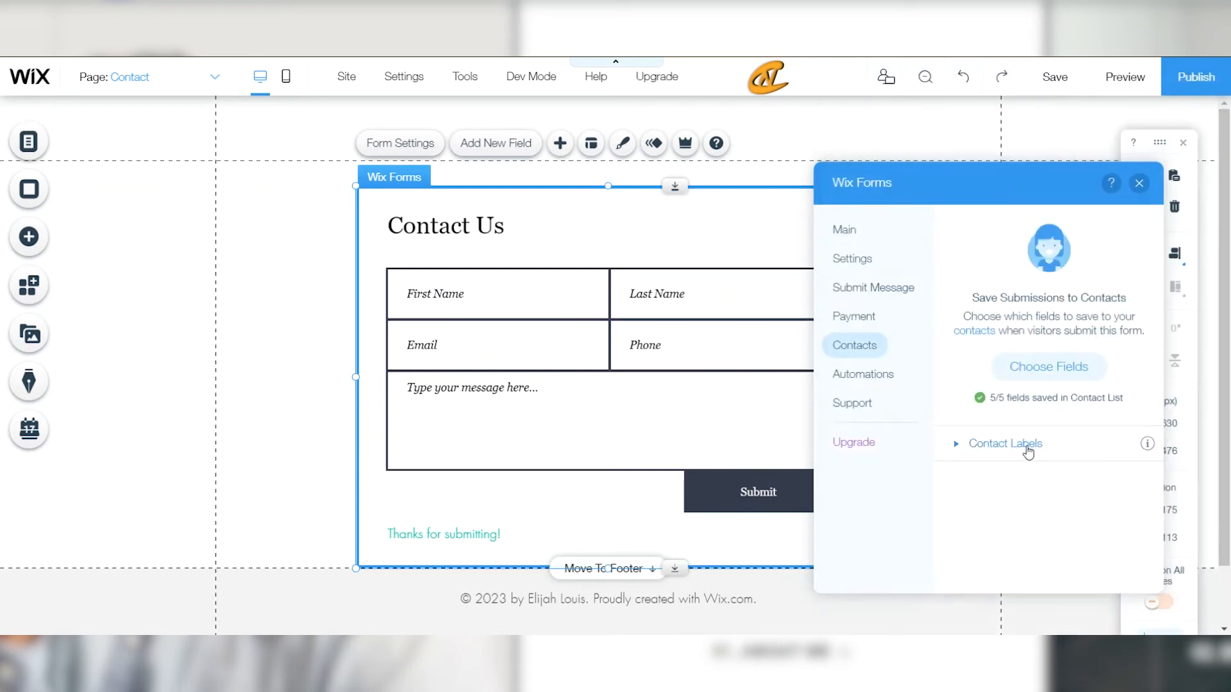
Try adding the Customers label to the form's contact labels, and clear it again
left_click(1028, 449)
scroll(1029, 443, "down", 1)
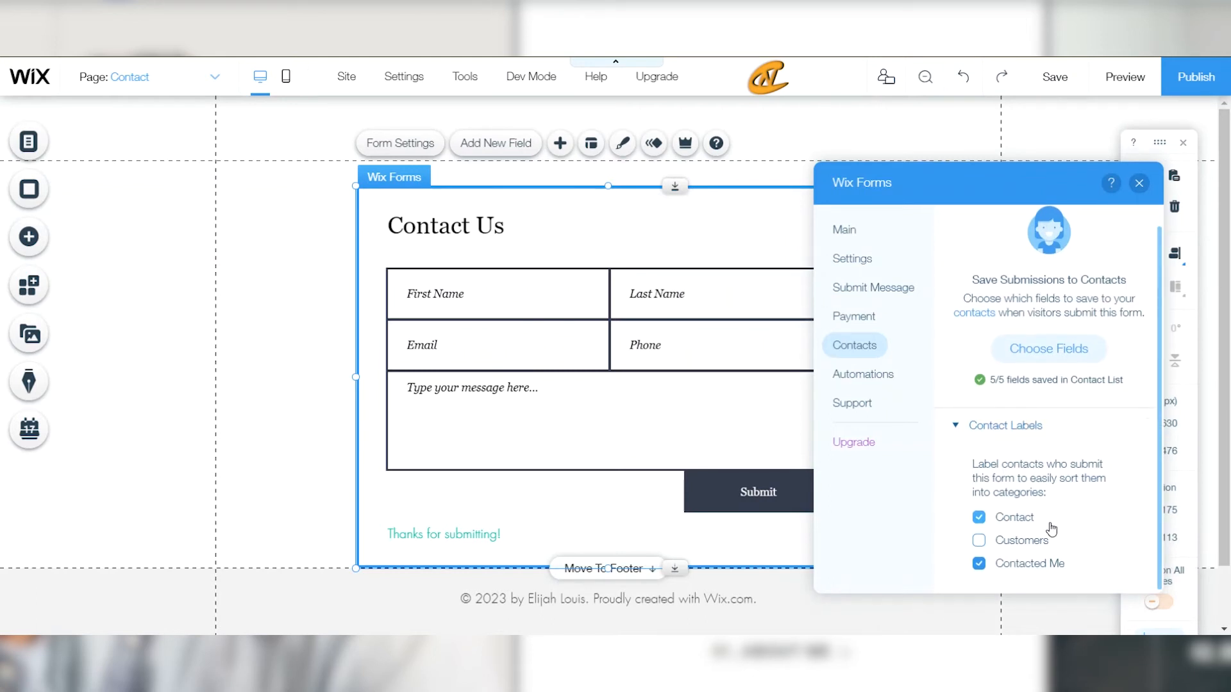
left_click(978, 542)
left_click(978, 541)
mouse_move(1146, 428)
left_click(961, 425)
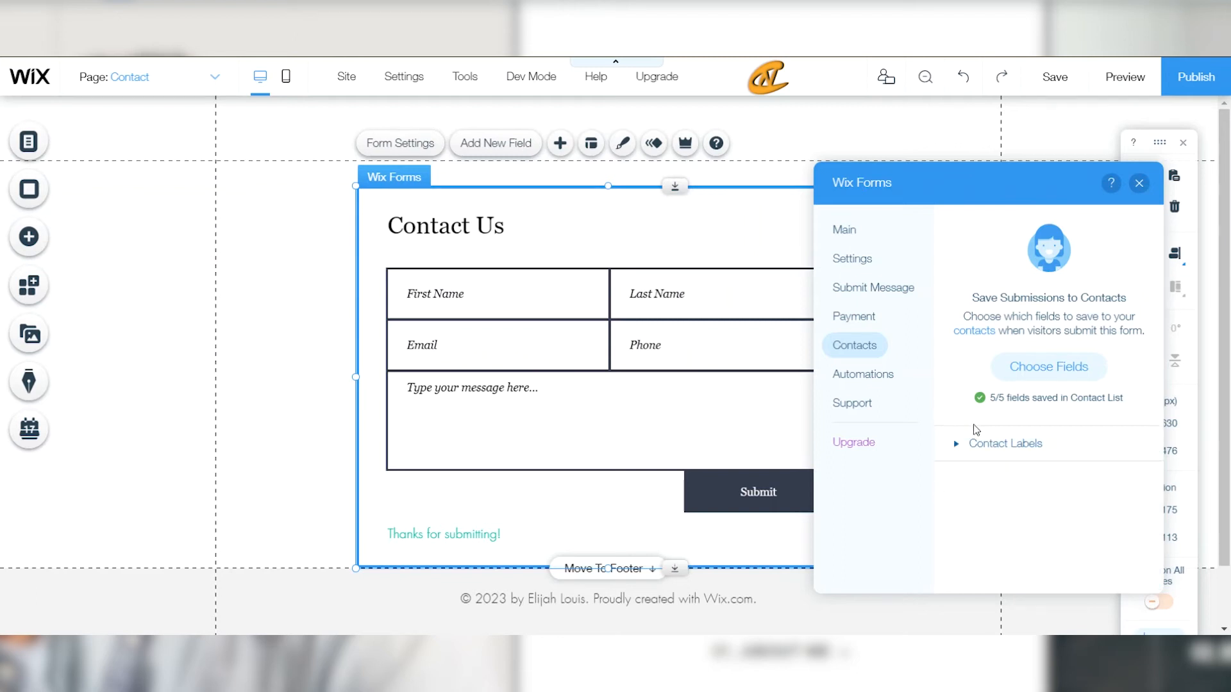
Review the form's recommended automations and support options, and return to its main settings
left_click(868, 372)
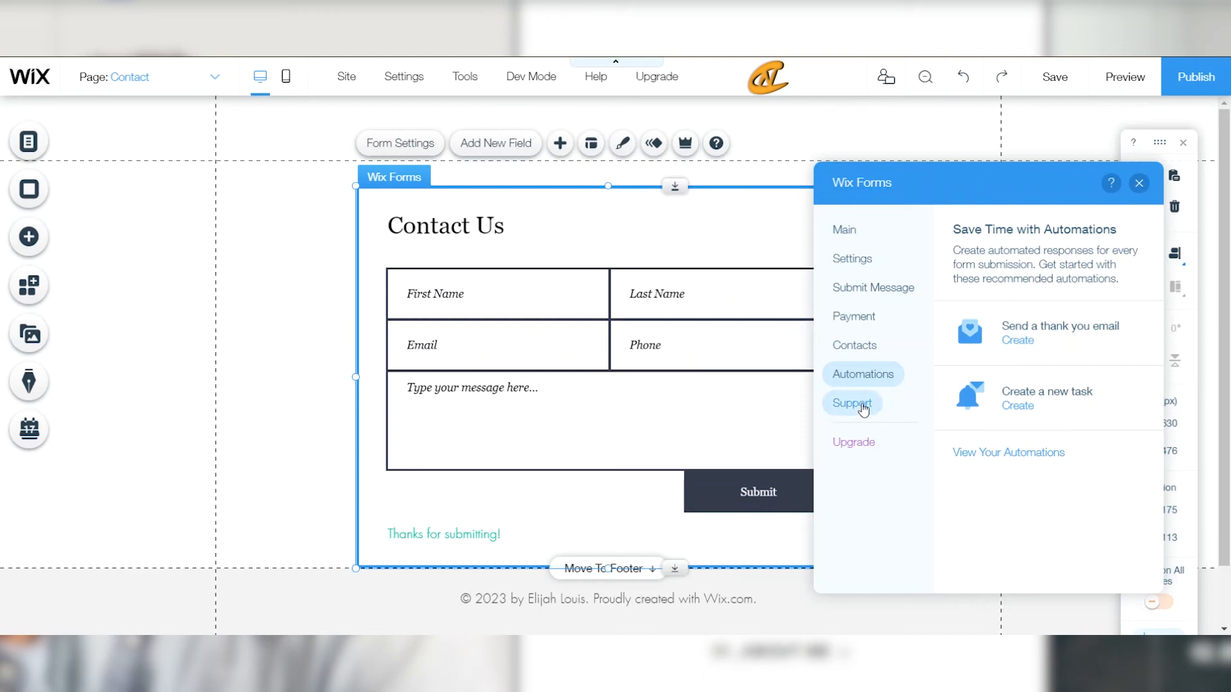
left_click(865, 405)
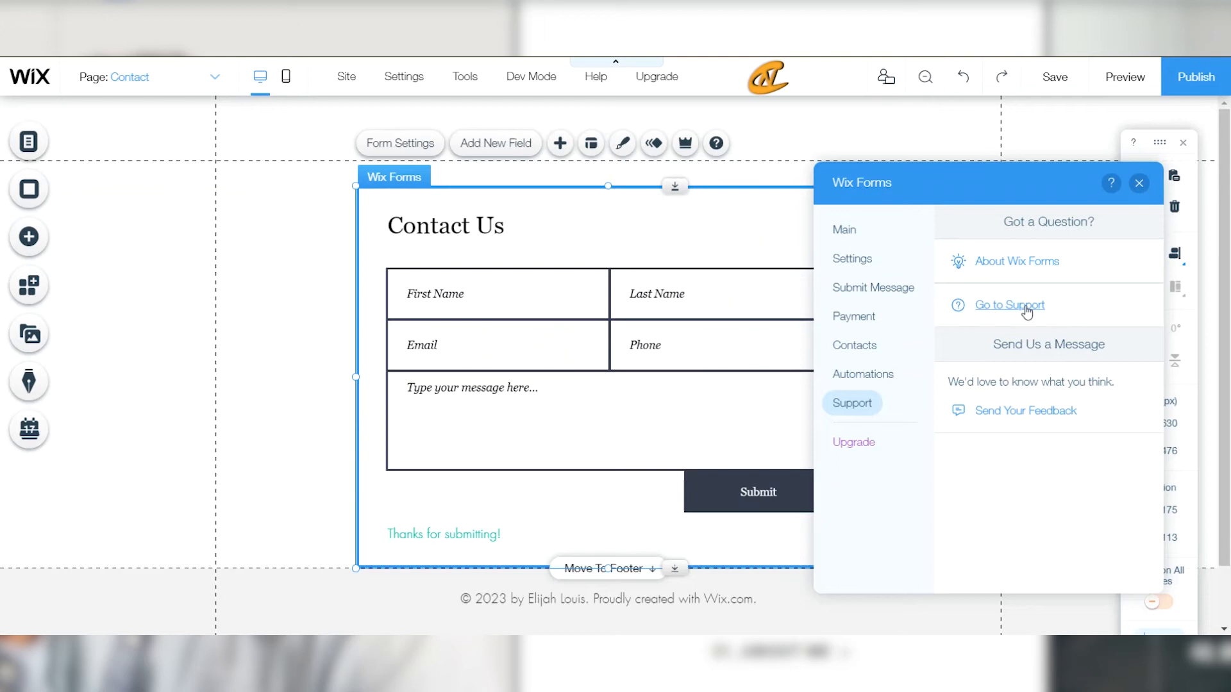
left_click(859, 230)
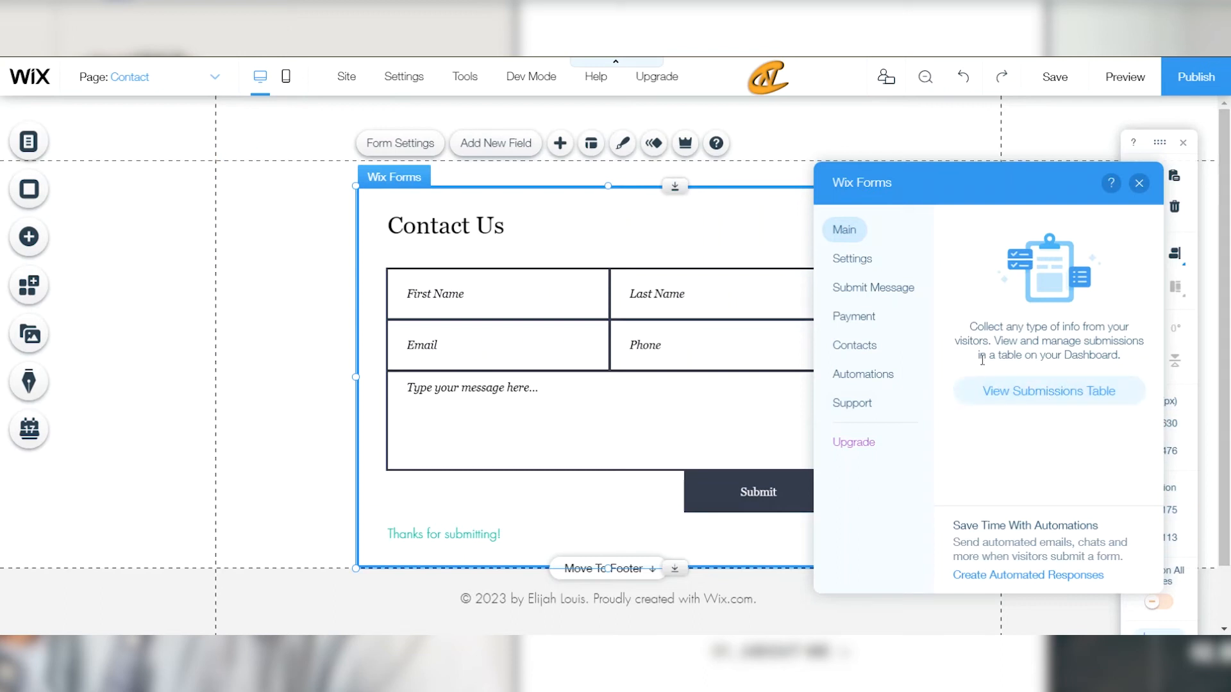
View the contact form's submissions table and the site's Form Submissions overview, and close the dashboard and form settings
left_click(1032, 402)
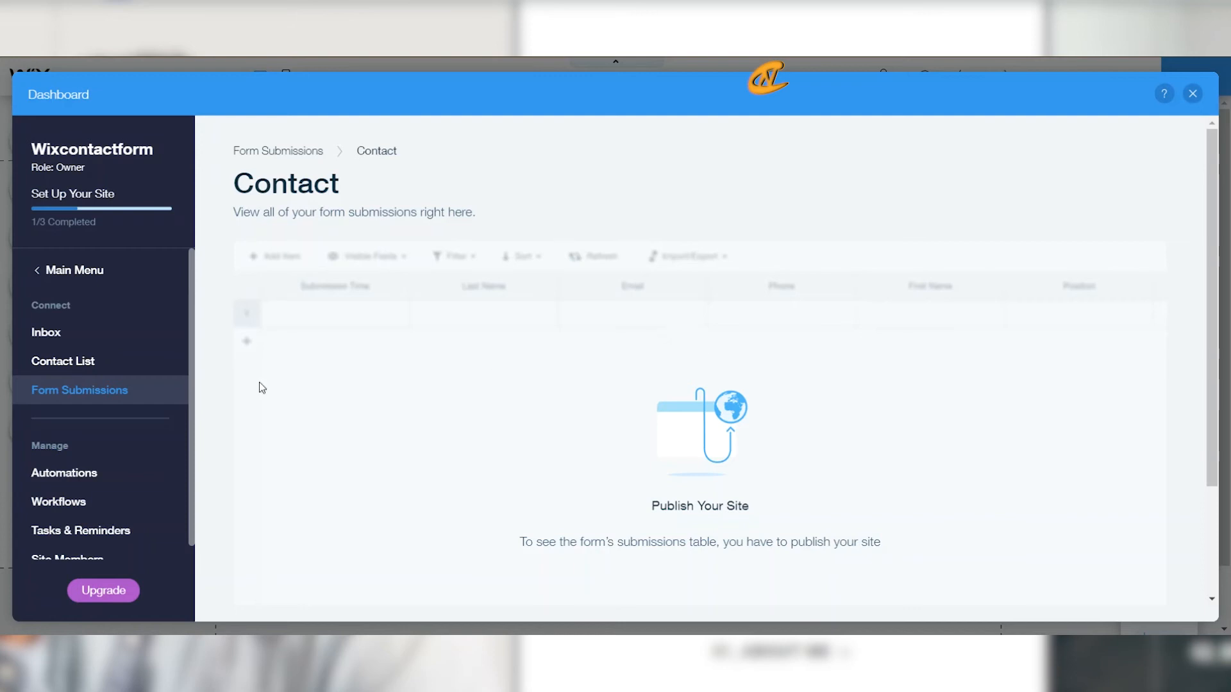
left_click(59, 270)
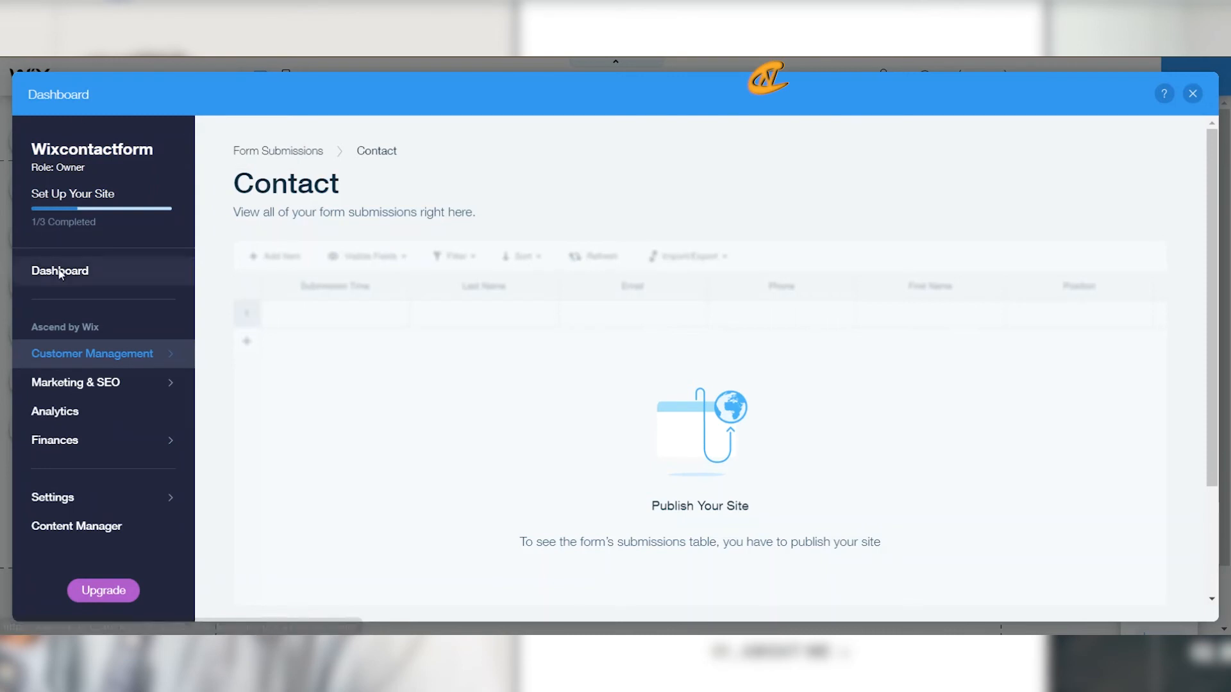
left_click(91, 355)
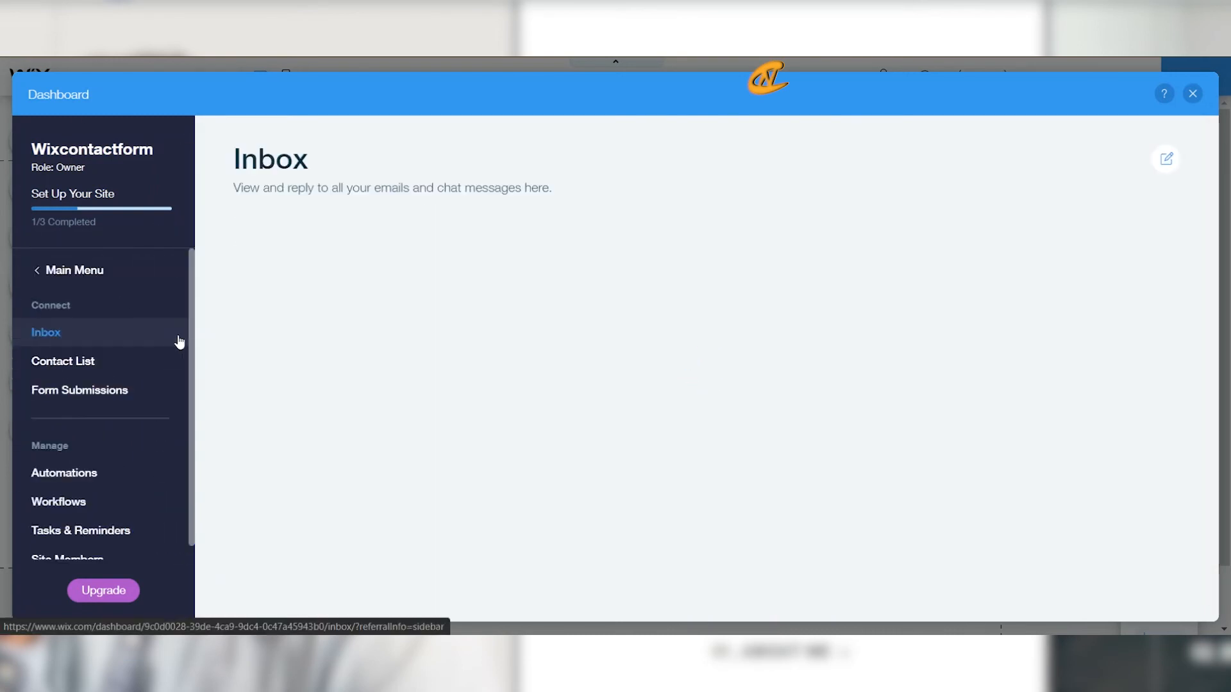
left_click(95, 397)
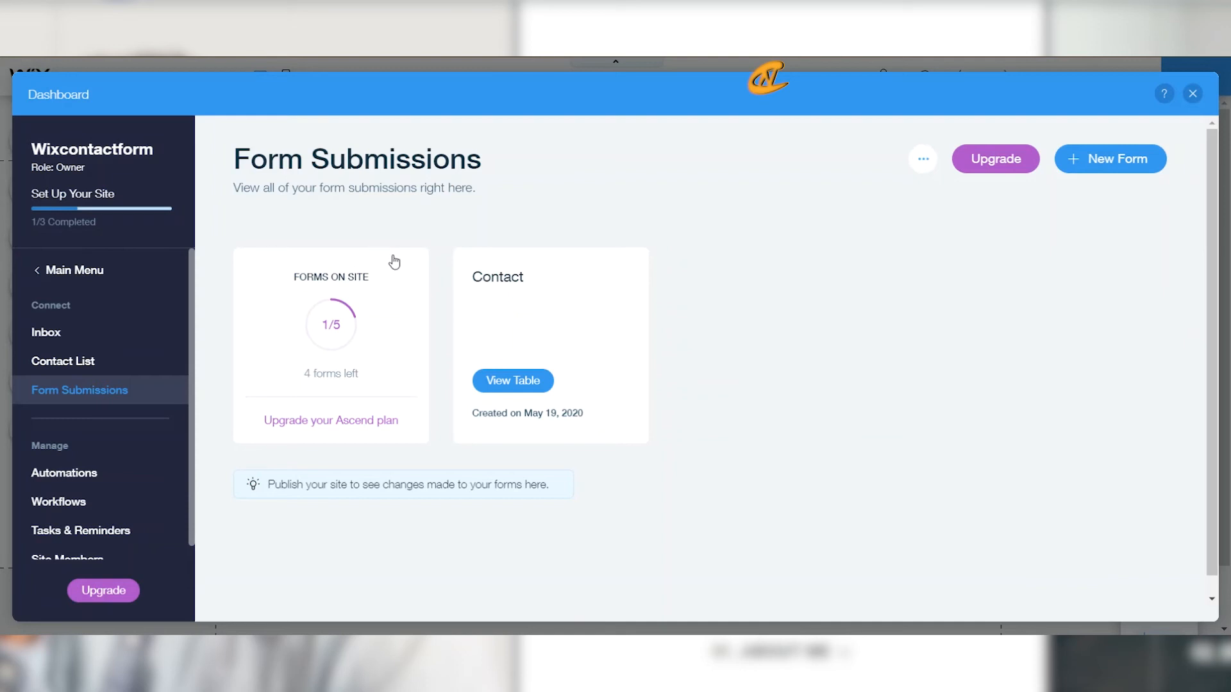
left_click(1192, 94)
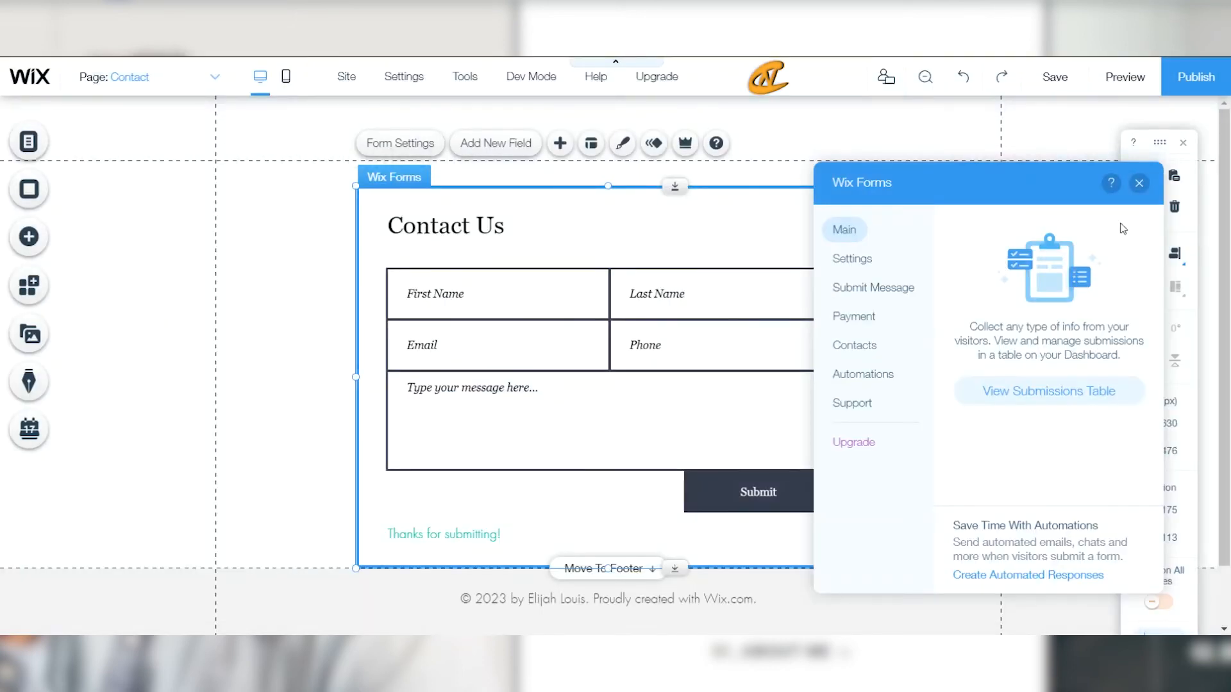
left_click(1139, 184)
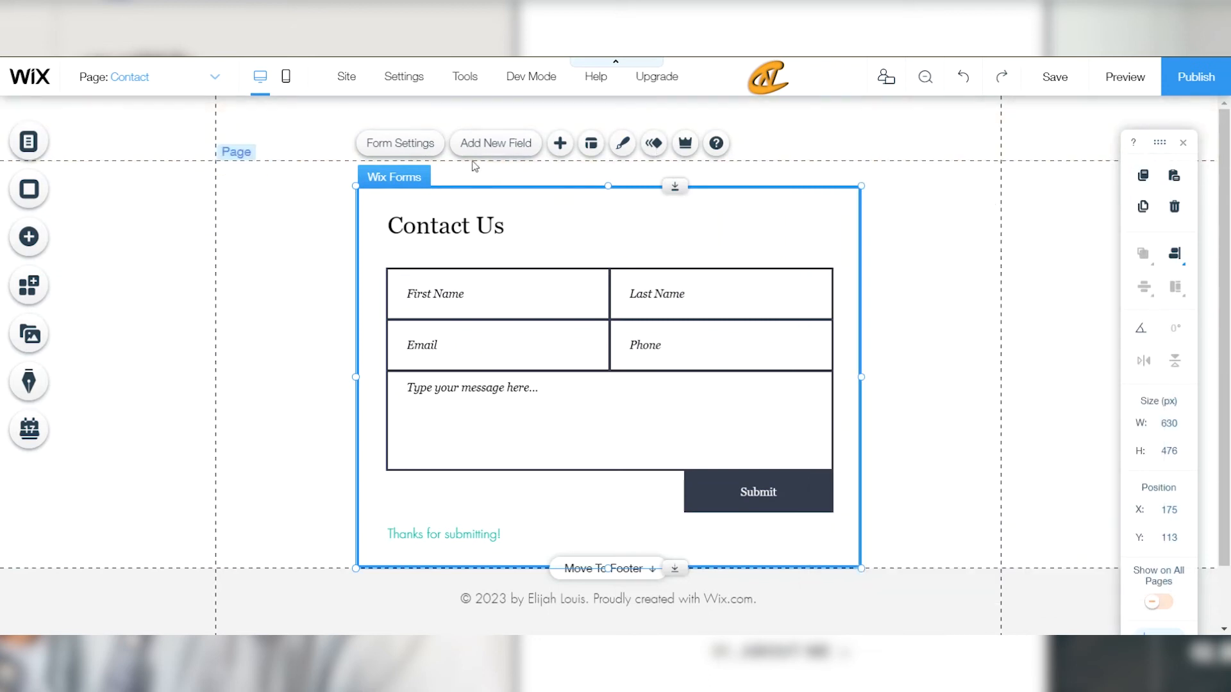
Examine the recommended fields that can be added to the contact form
left_click(509, 144)
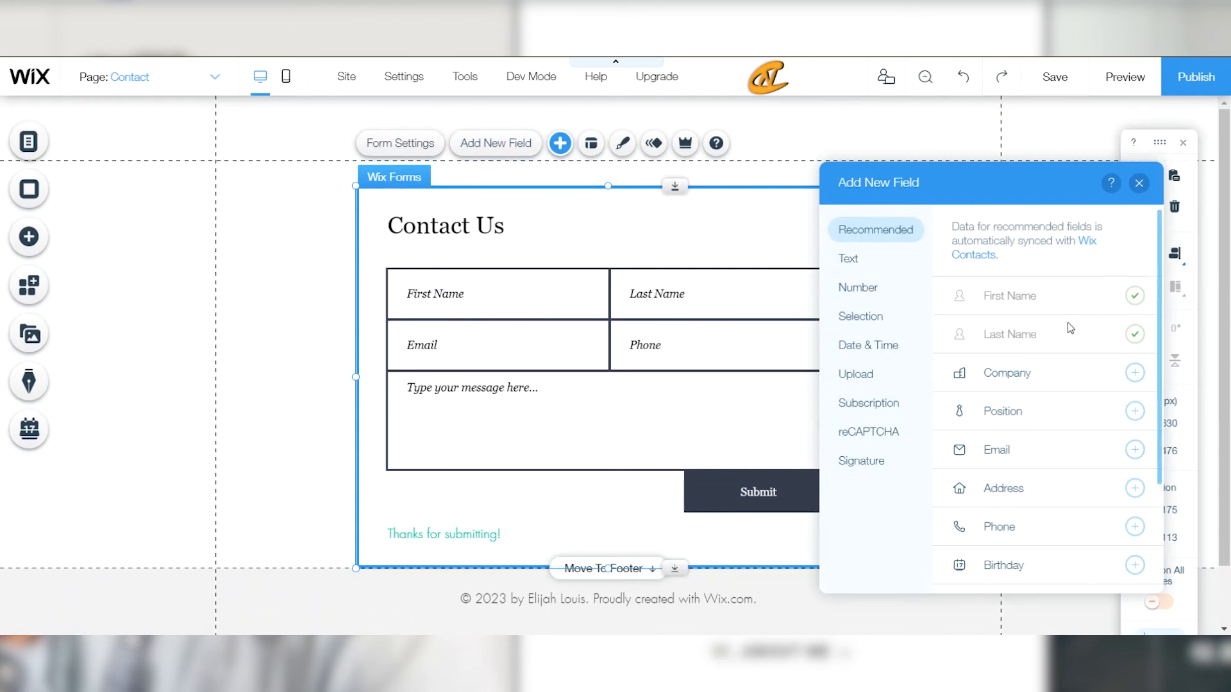
scroll(1070, 328, "down", 2)
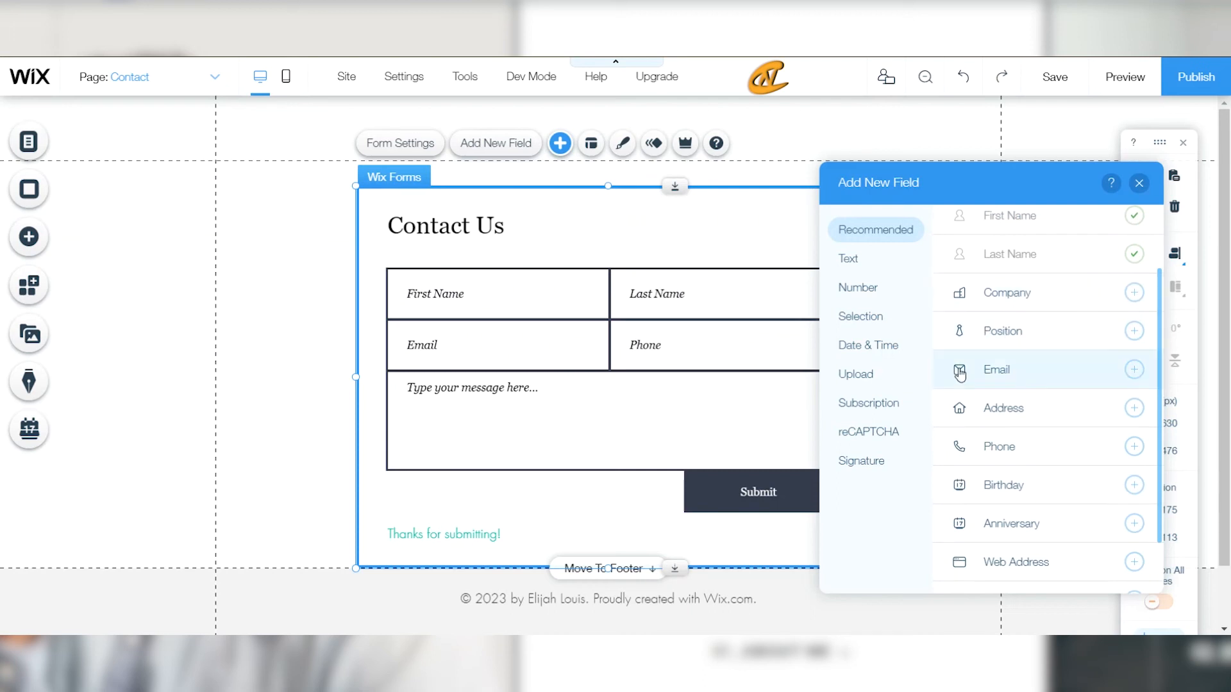
scroll(1036, 418, "down", 1)
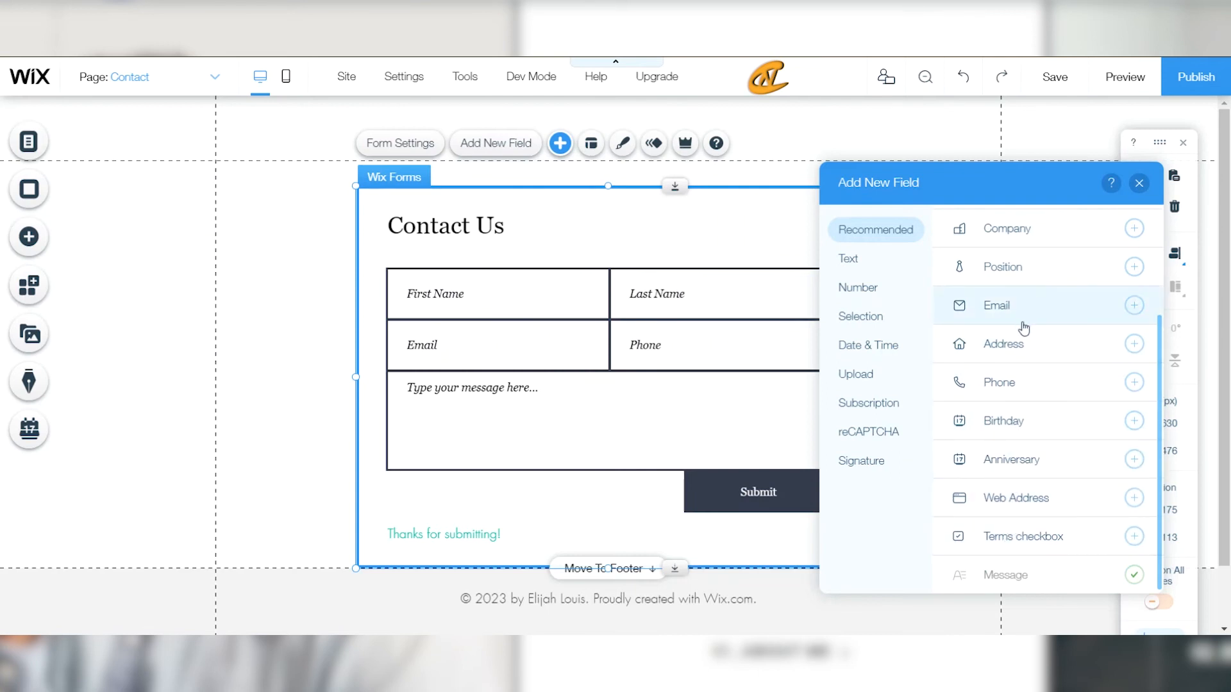
scroll(1024, 329, "up", 3)
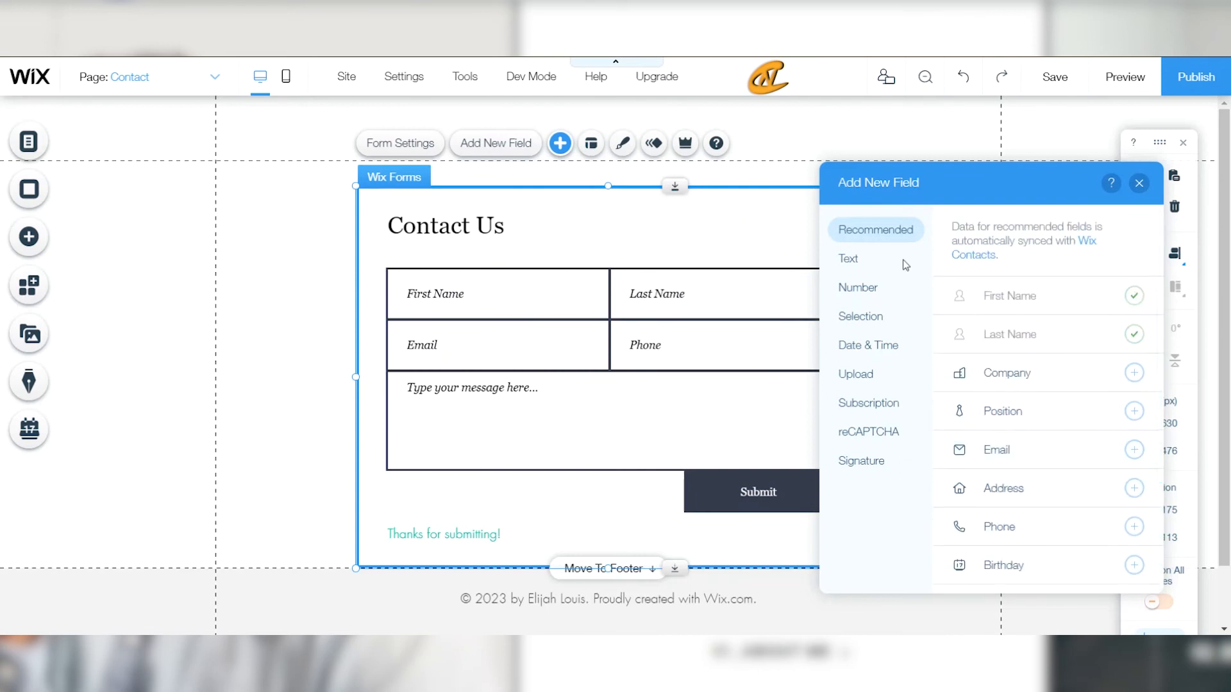
scroll(1010, 282, "down", 3)
scroll(1015, 295, "up", 2)
scroll(1015, 295, "up", 1)
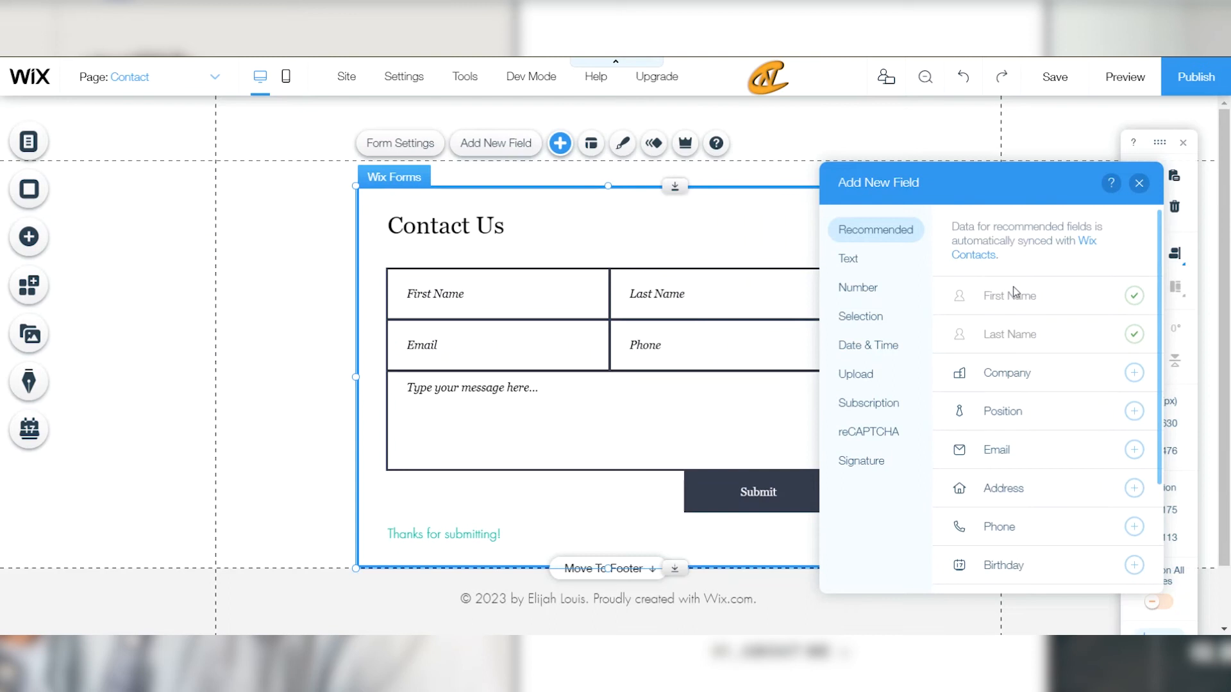
Examine the available text, number, selection, date and time, upload, subscription, reCAPTCHA and signature fields, and close the field list
left_click(847, 263)
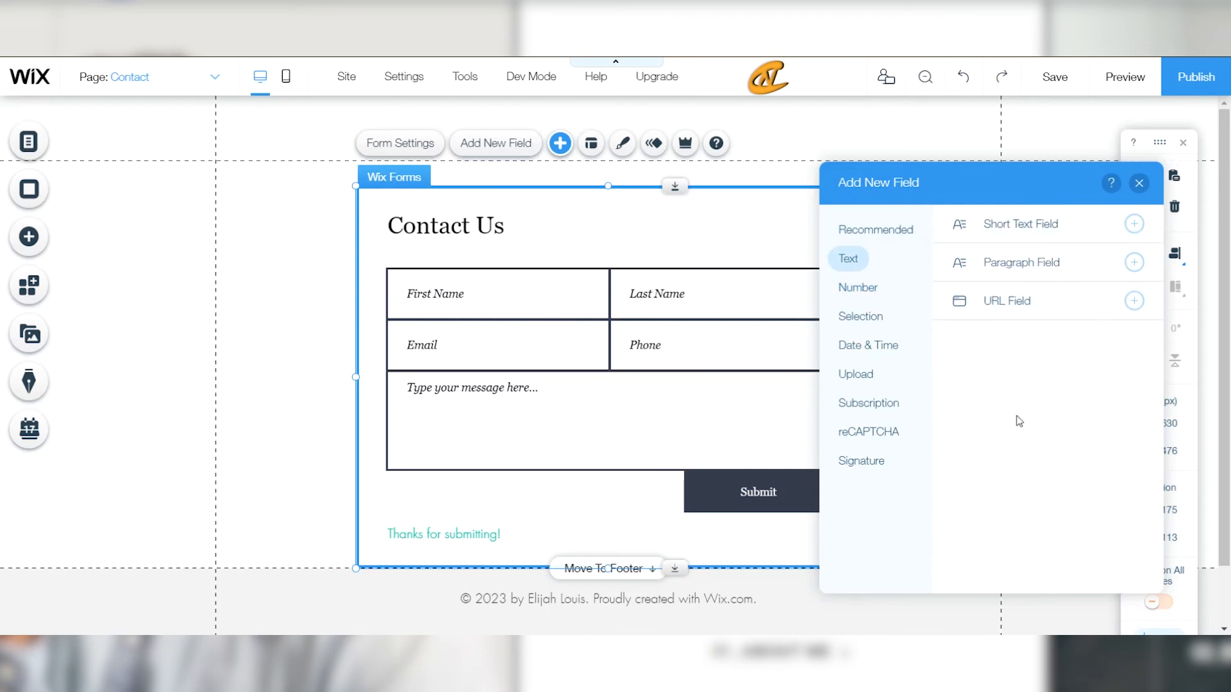
left_click(861, 290)
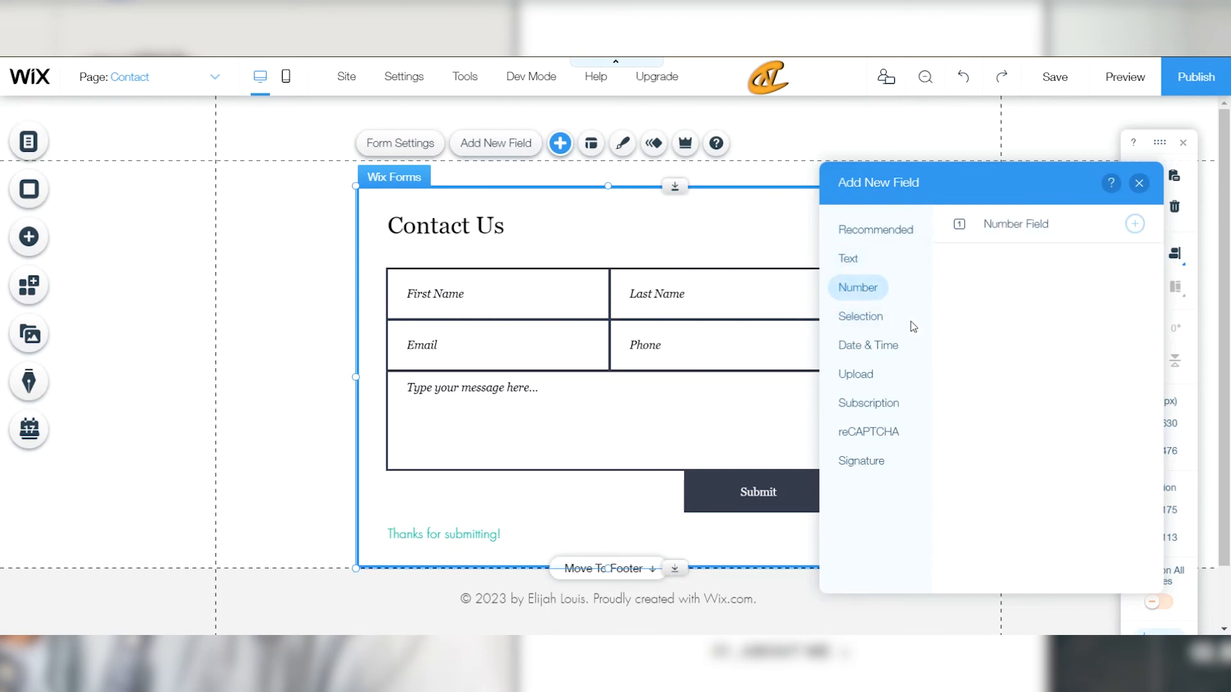
left_click(864, 315)
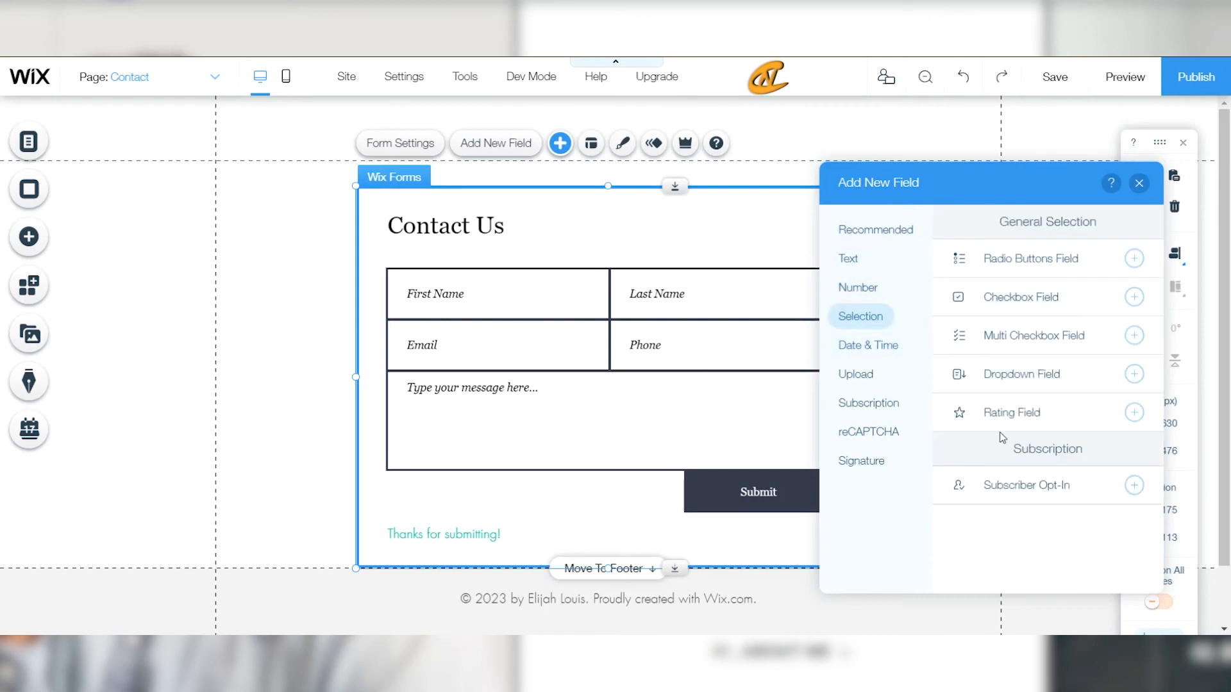
left_click(887, 346)
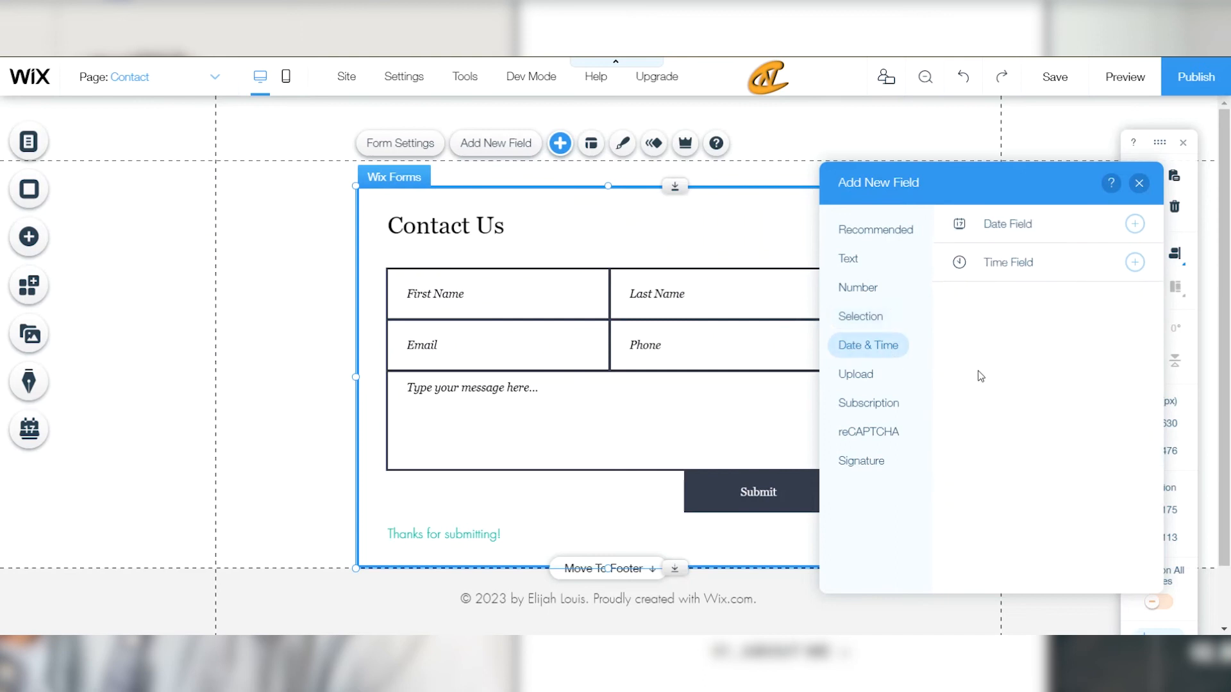
left_click(845, 379)
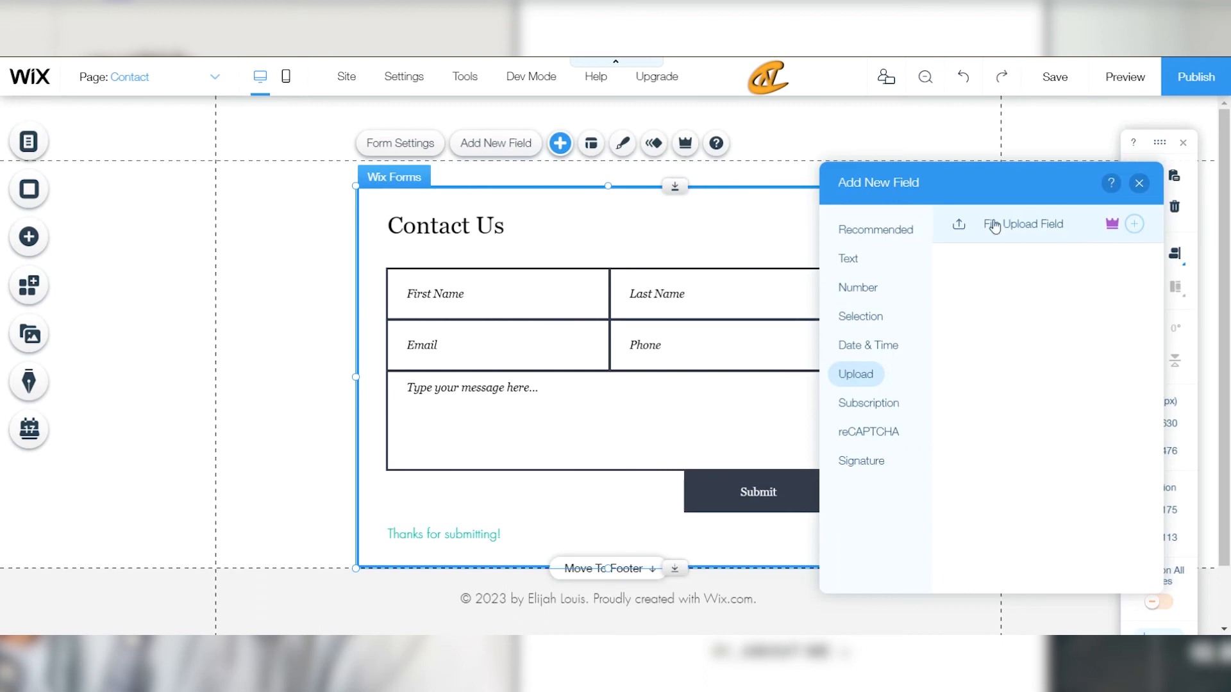
left_click(872, 411)
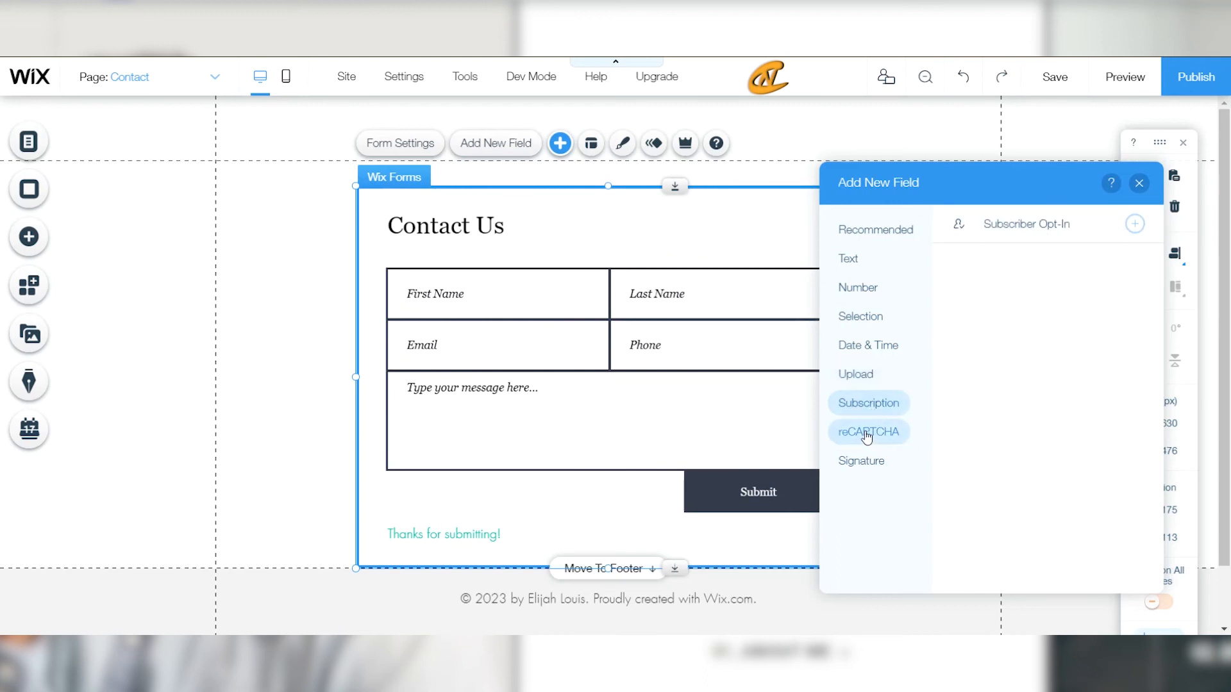
left_click(867, 436)
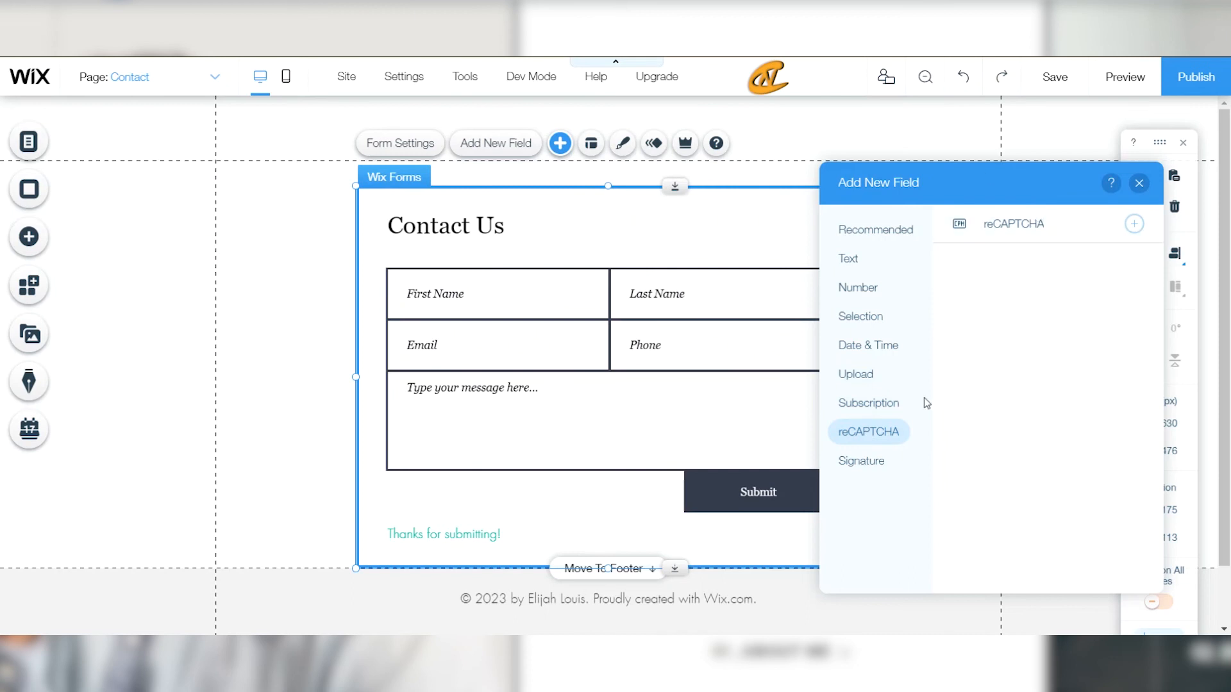
left_click(863, 462)
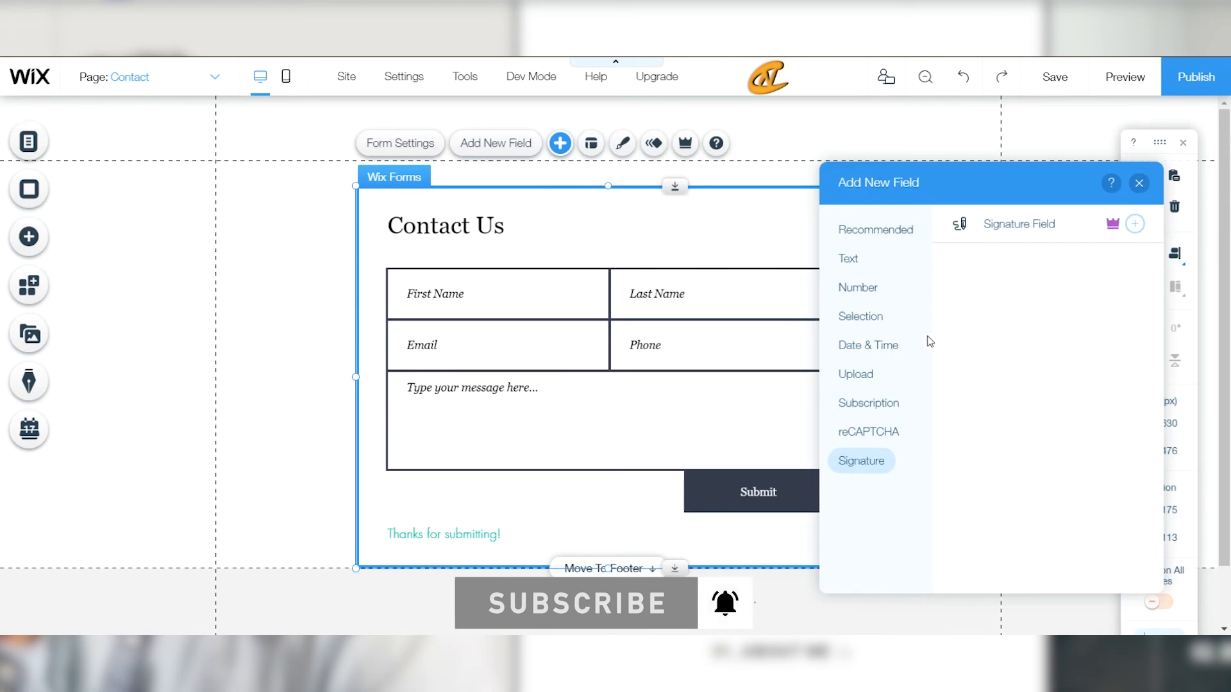
left_click(874, 240)
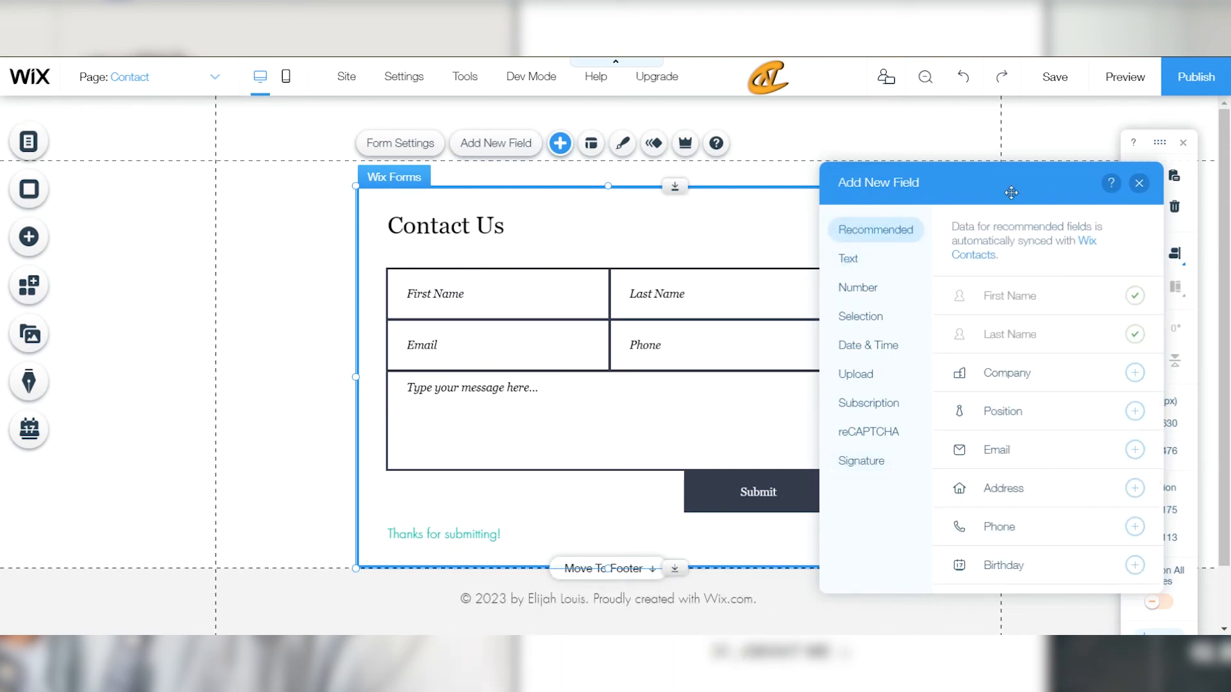
left_click(1139, 183)
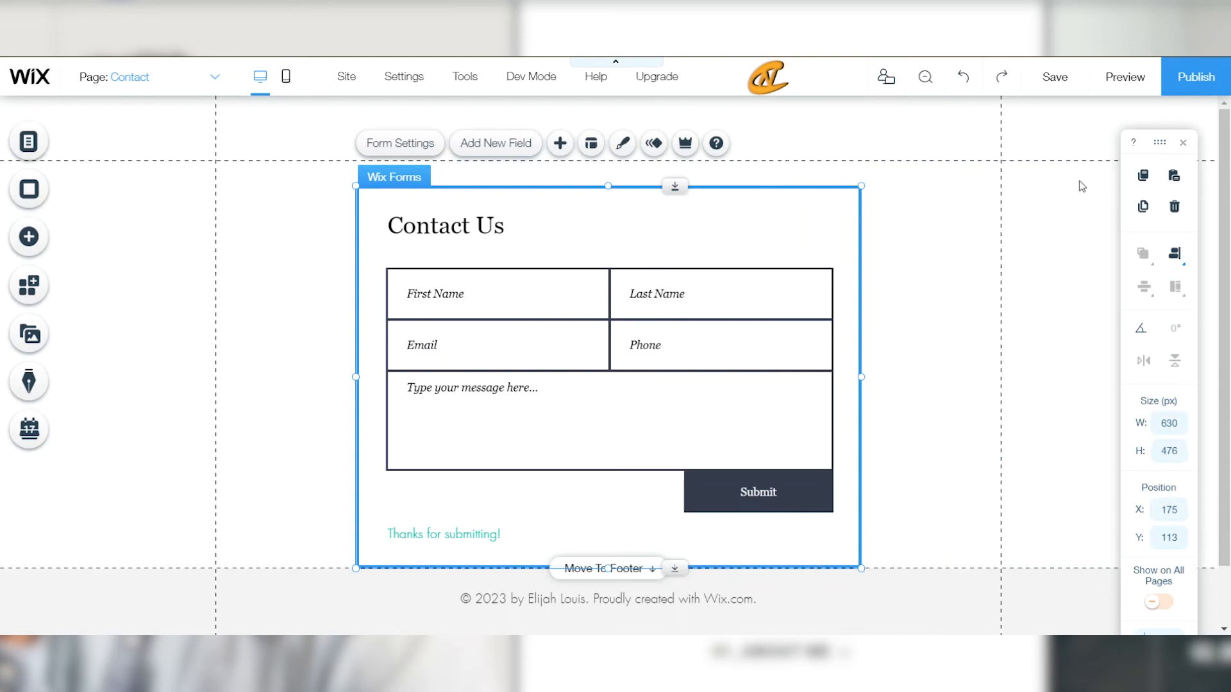
Examine the contact form's layout settings for columns, spacing, text alignment, input text padding and field titles
left_click(590, 143)
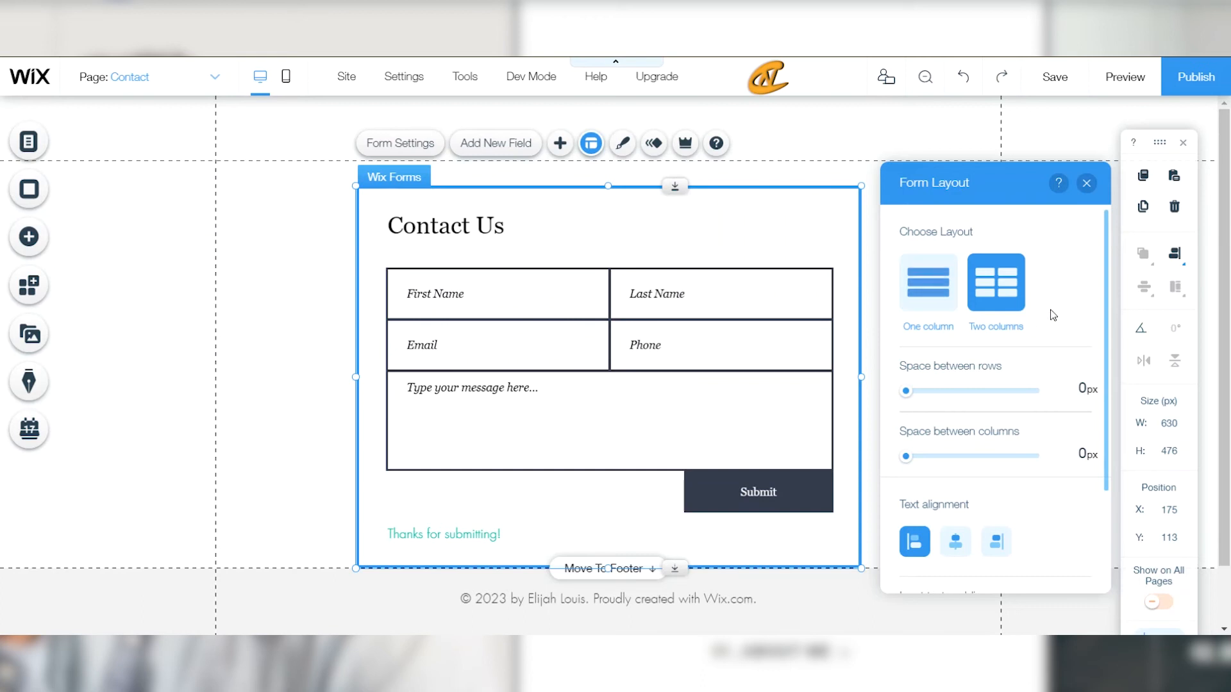
scroll(1053, 314, "down", 3)
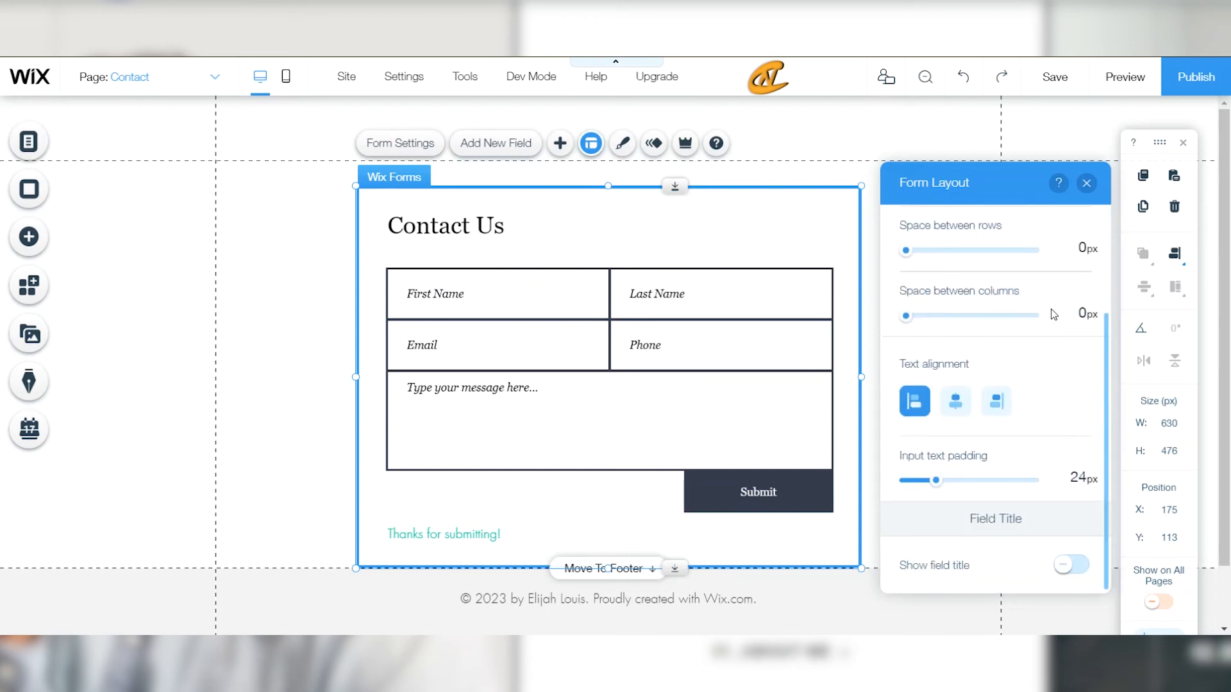
scroll(924, 313, "up", 2)
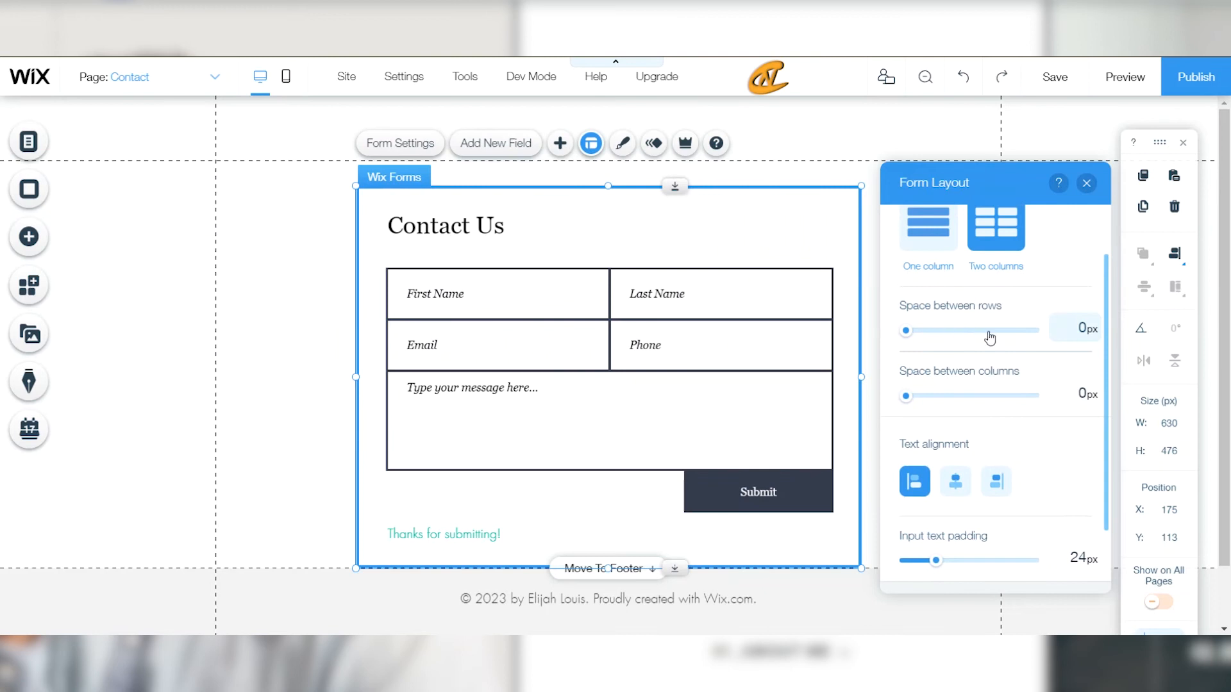
scroll(1013, 347, "down", 2)
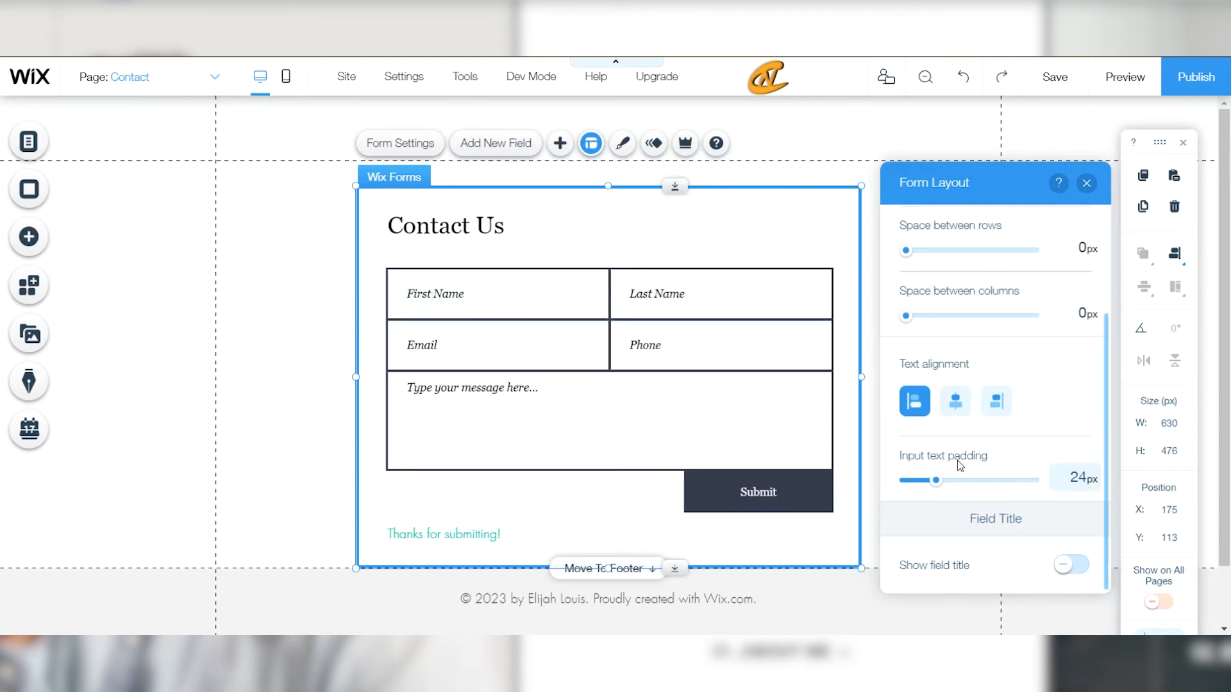
left_click_drag(936, 486, 935, 487)
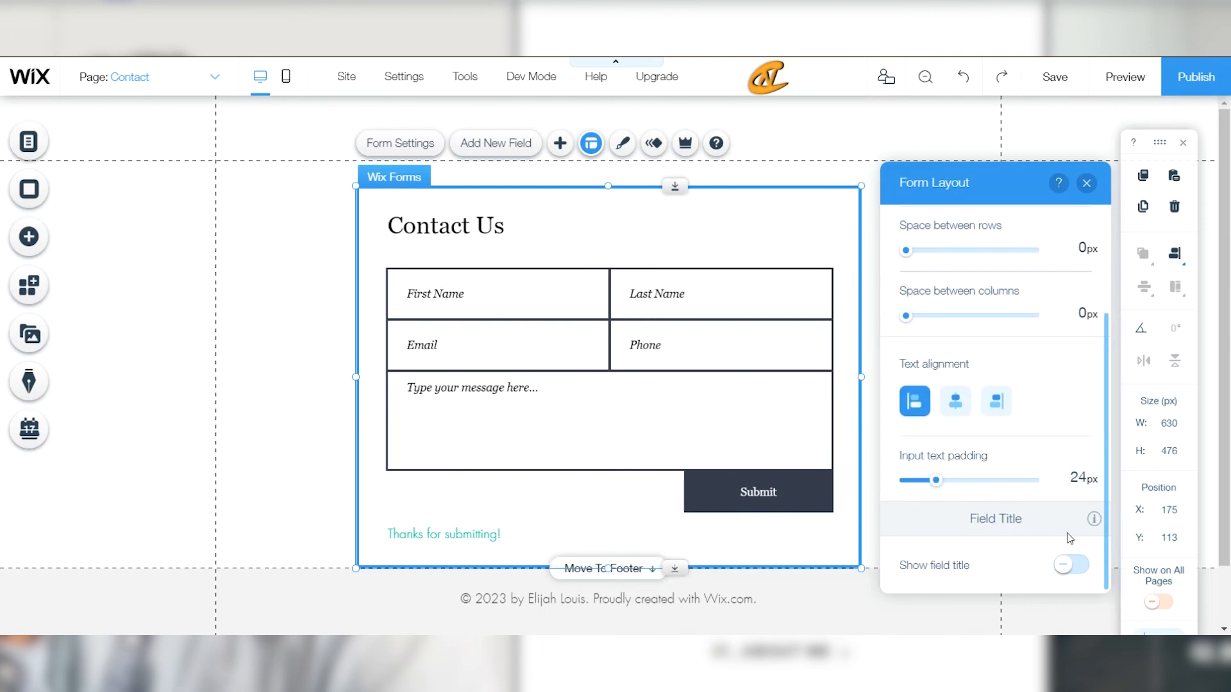
left_click(1070, 566)
scroll(1026, 414, "up", 3)
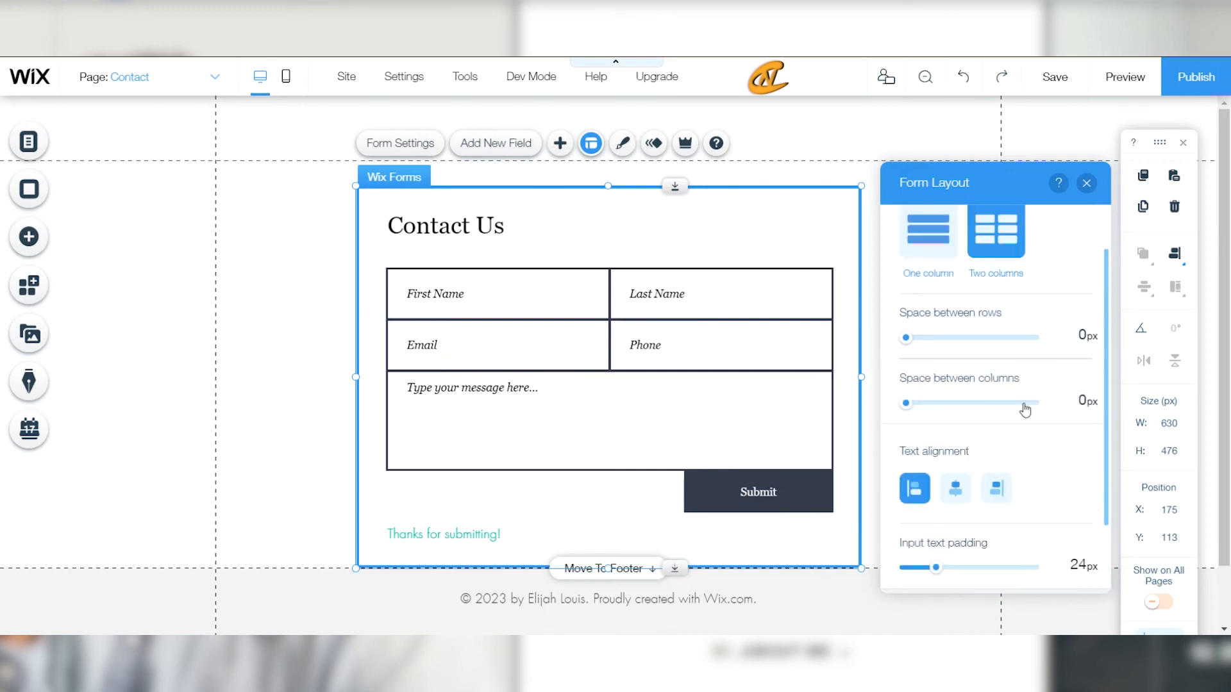
Try grey, pink and black fill colors on the form's input fields, and examine the fields' design states
left_click(618, 143)
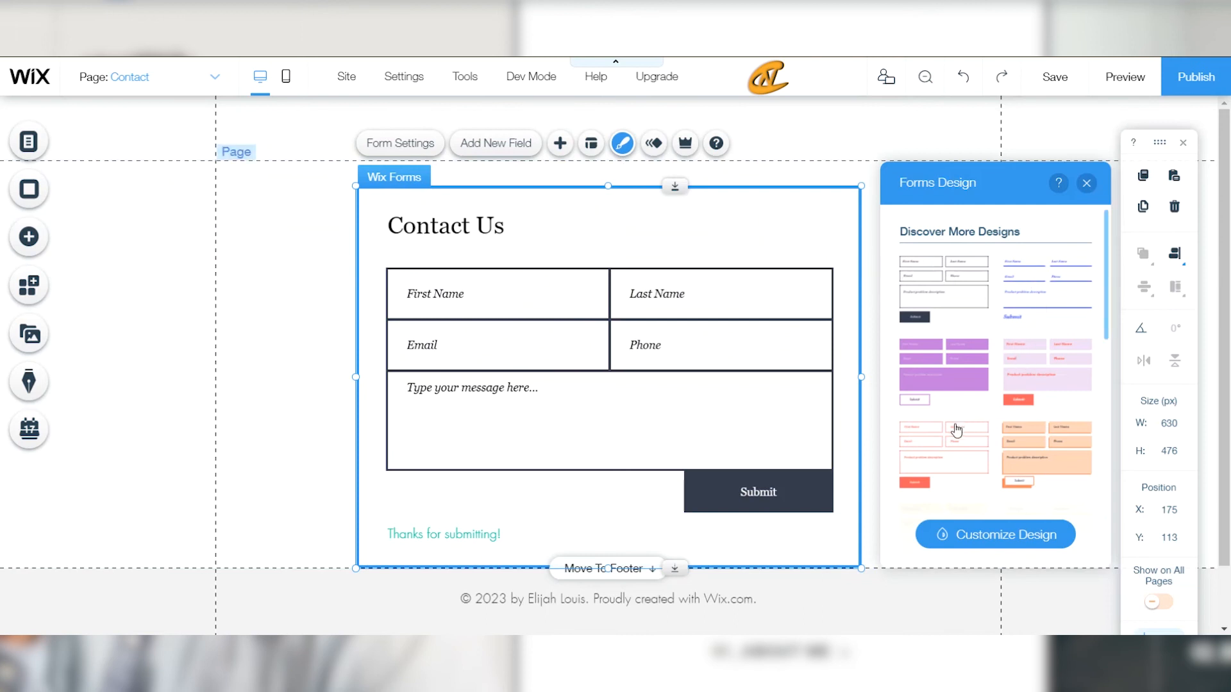
left_click(1011, 537)
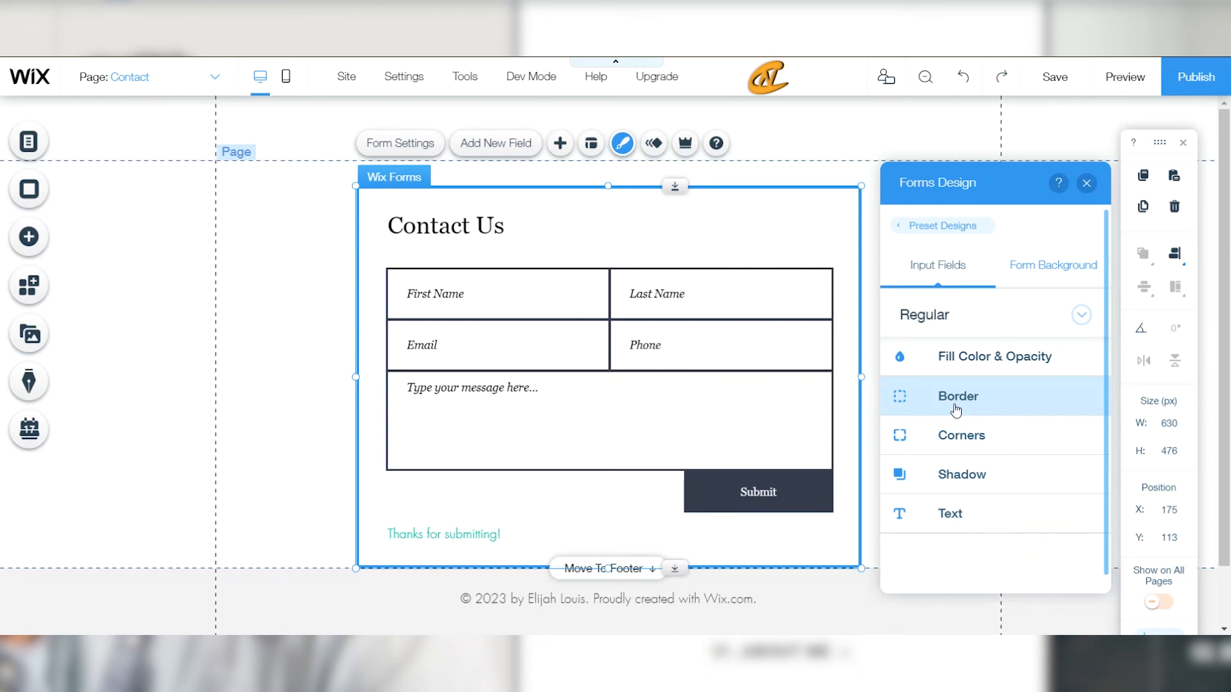
left_click(964, 364)
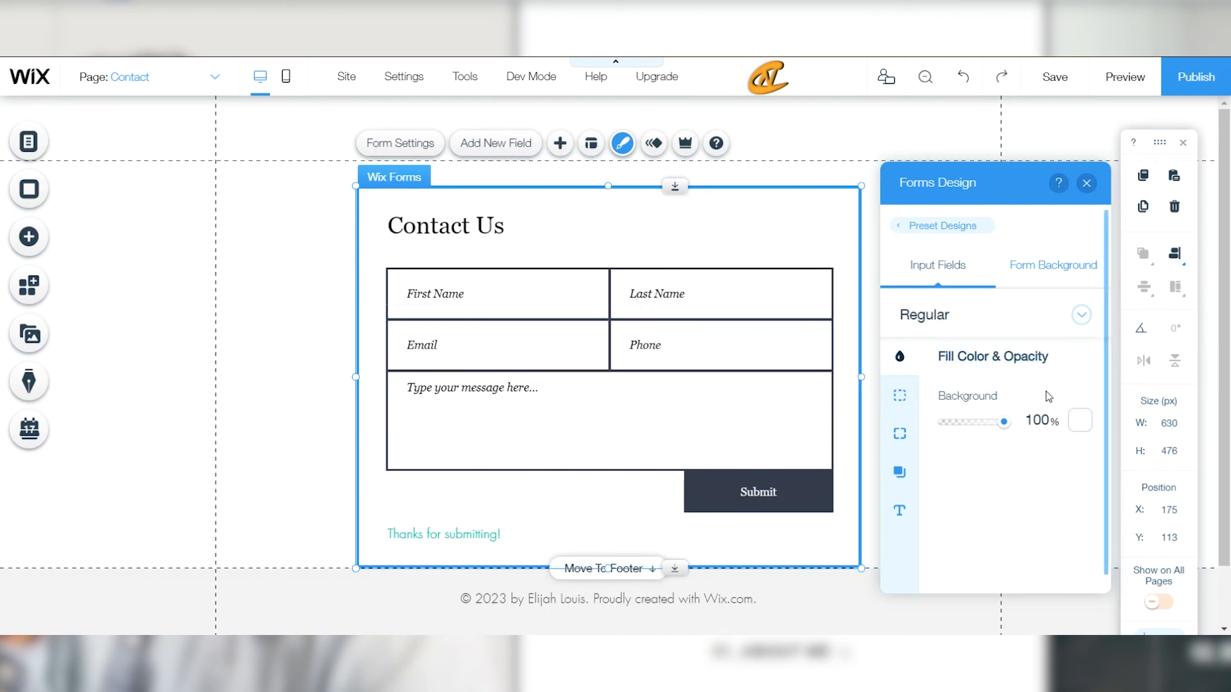
left_click(1077, 422)
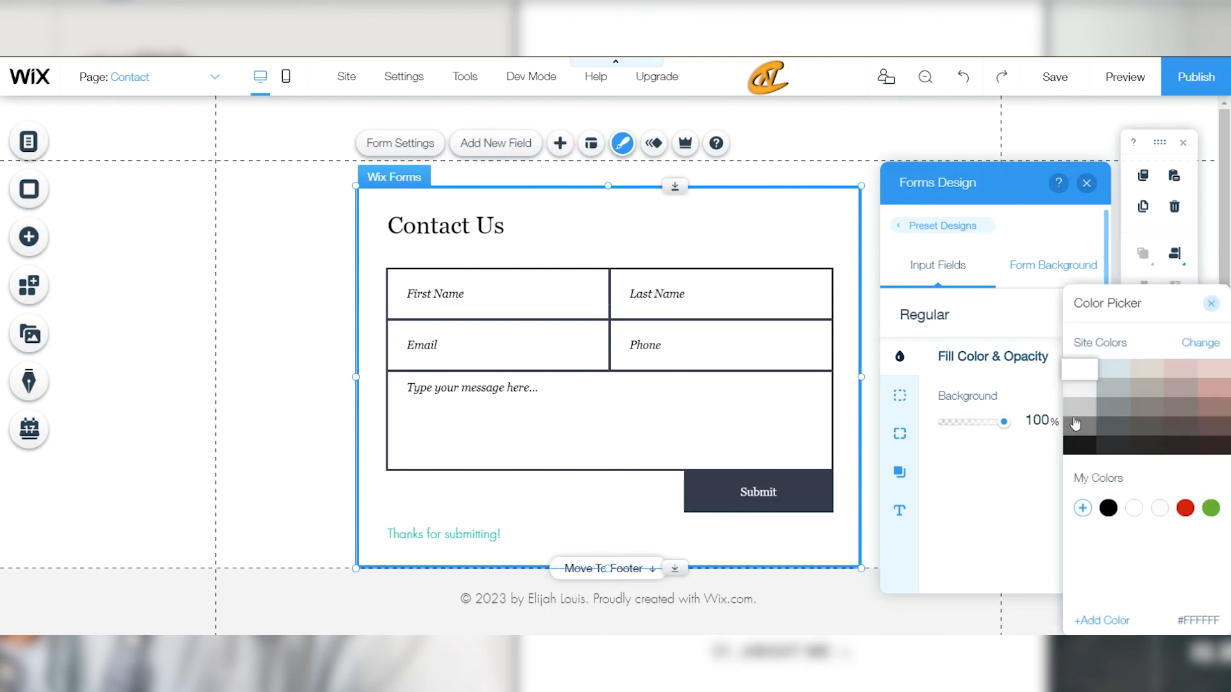
left_click_drag(1108, 296, 778, 281)
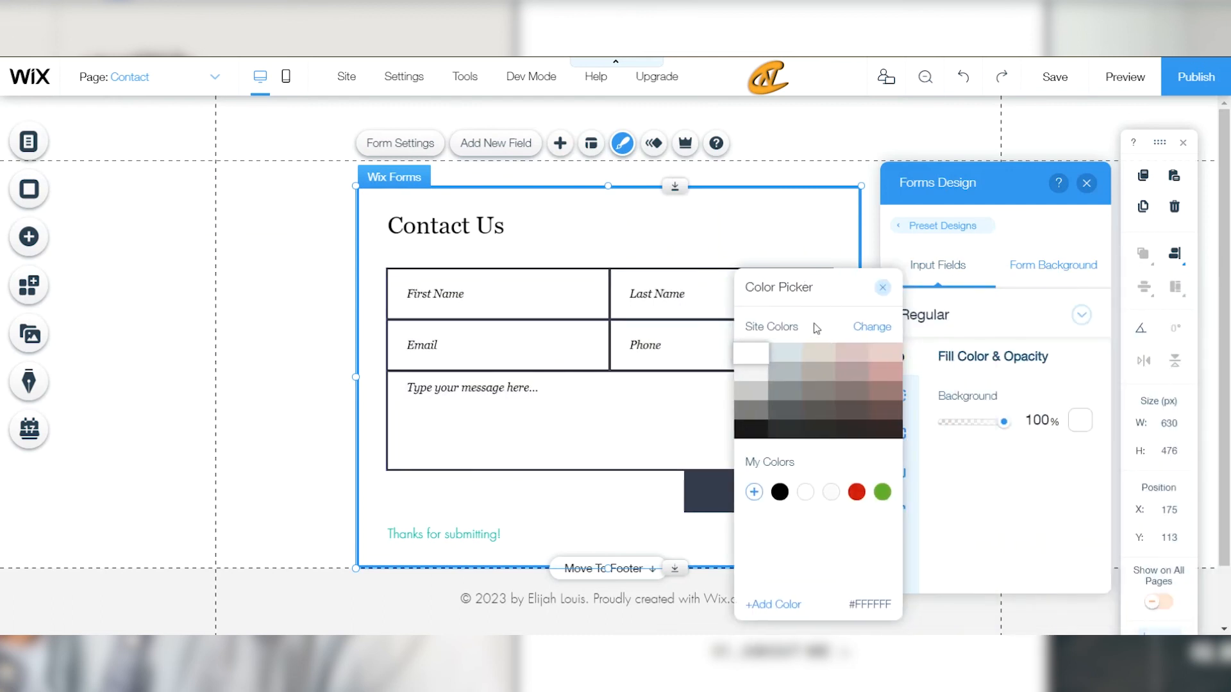
left_click(780, 392)
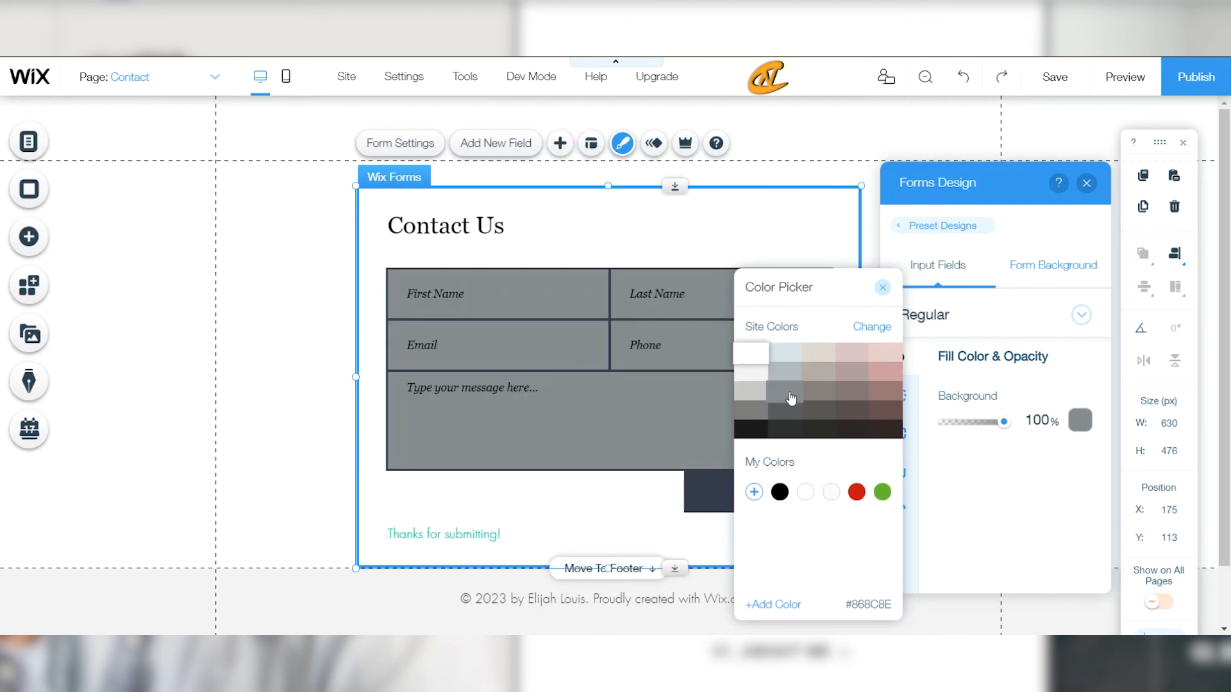
left_click(834, 373)
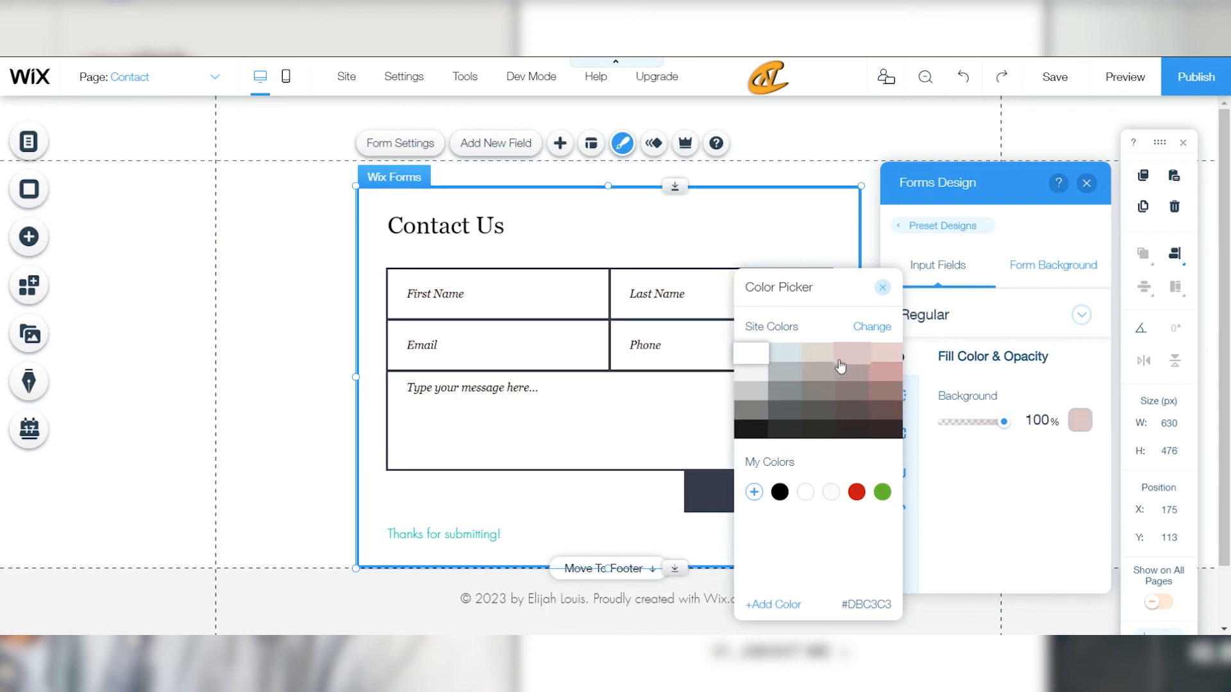
left_click(746, 346)
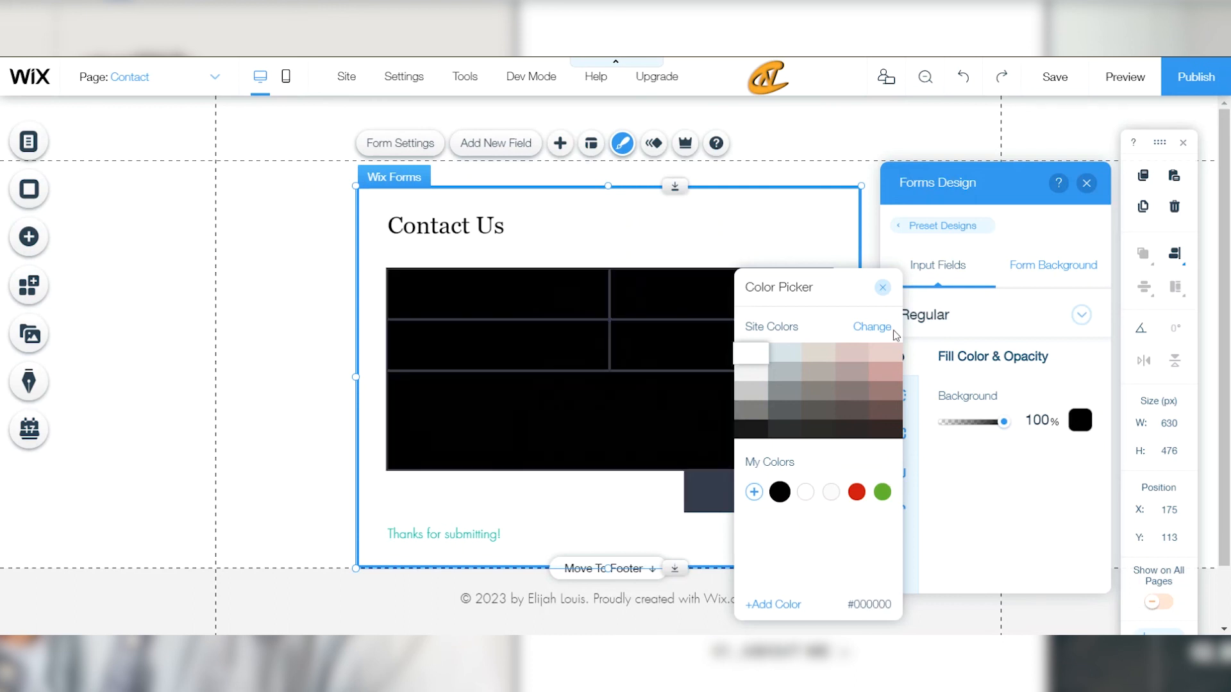
left_click(884, 289)
left_click(985, 316)
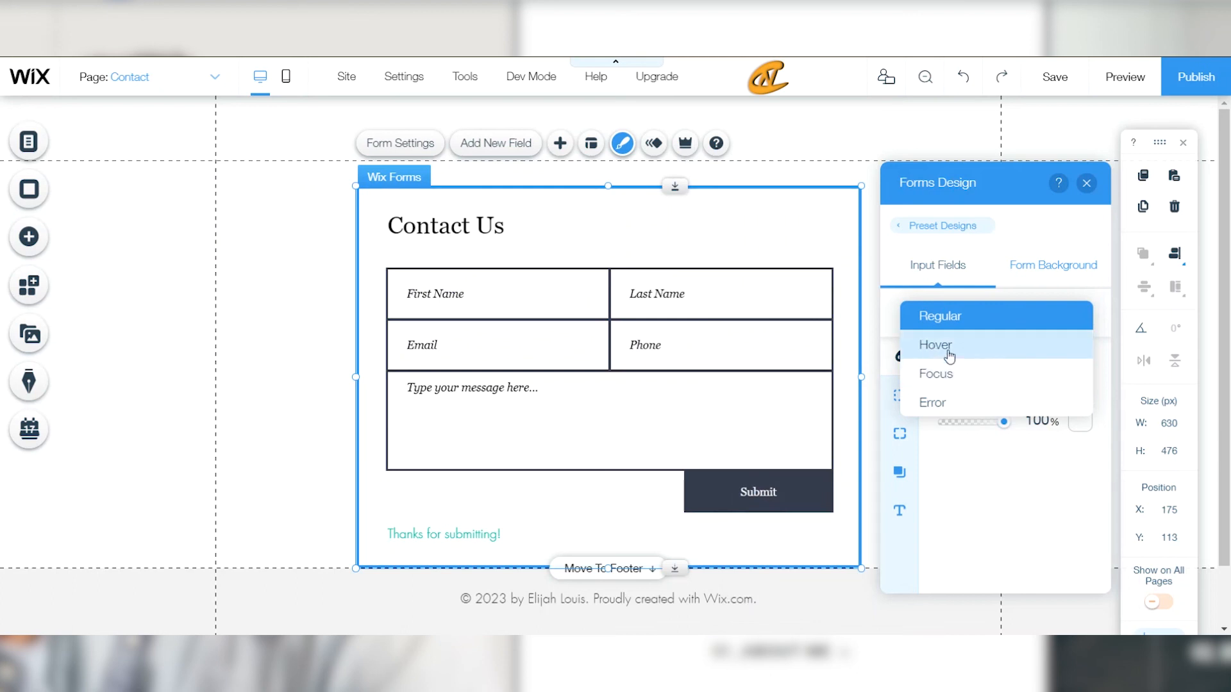
left_click(957, 460)
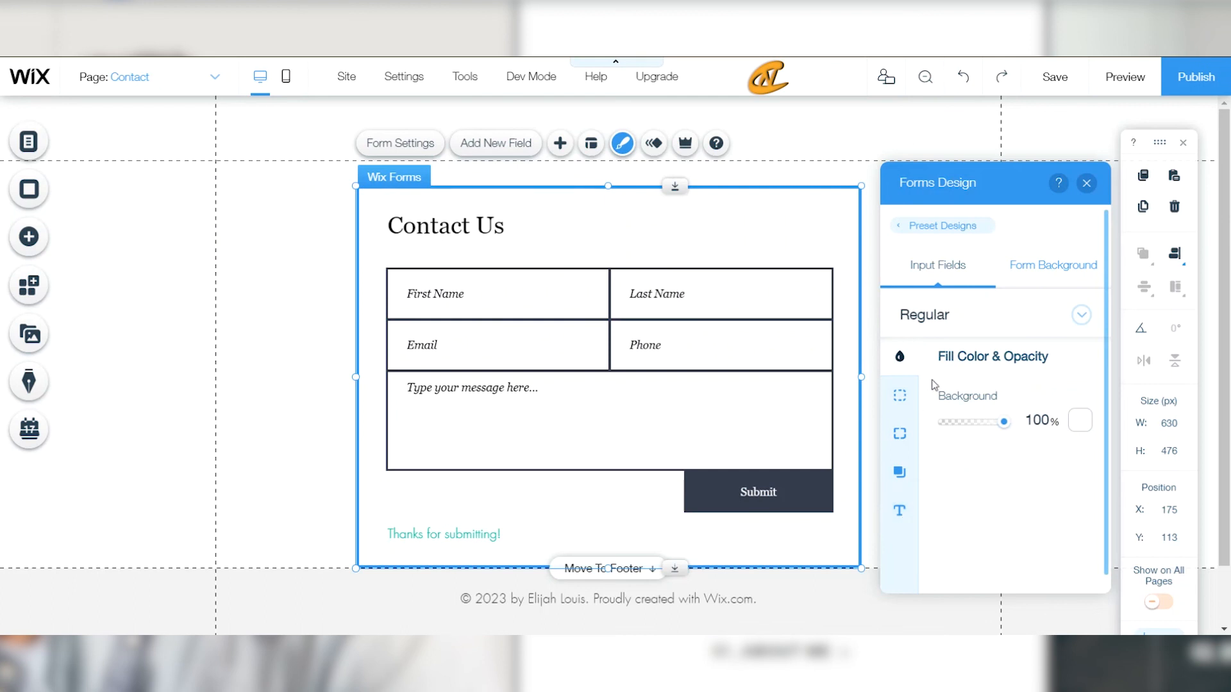
Try grey #7D7D7C as the form's background fill, check the background's design states, and close the design settings
left_click(1041, 283)
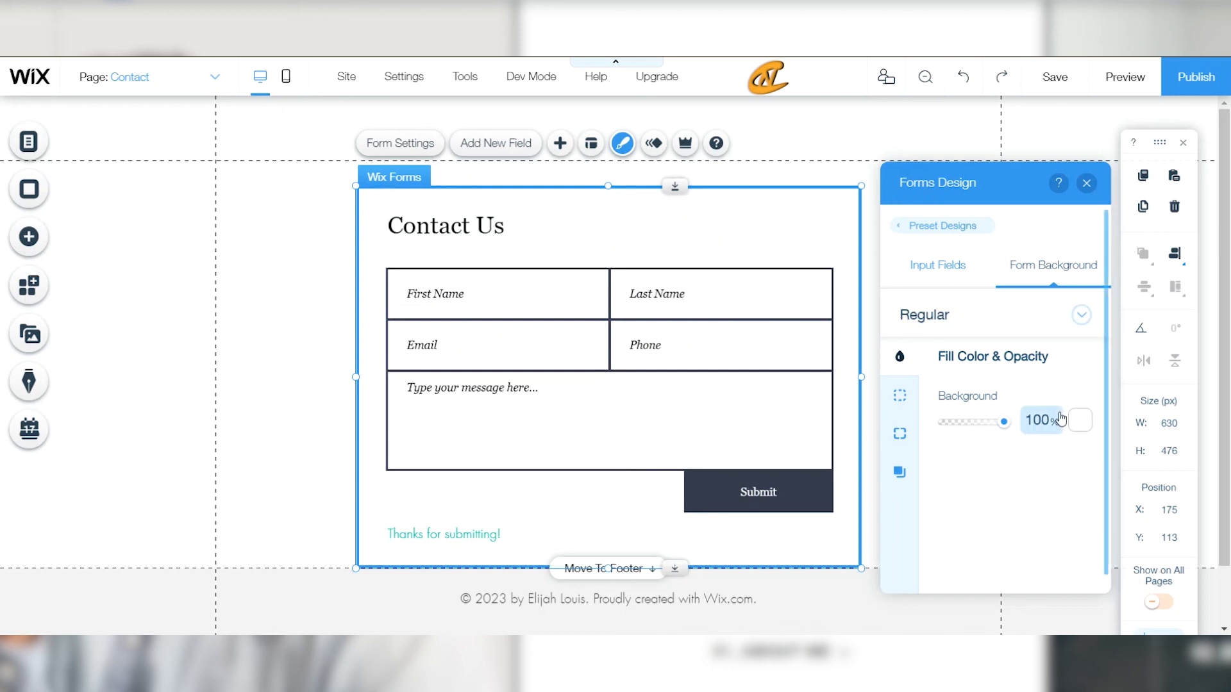
left_click(1080, 421)
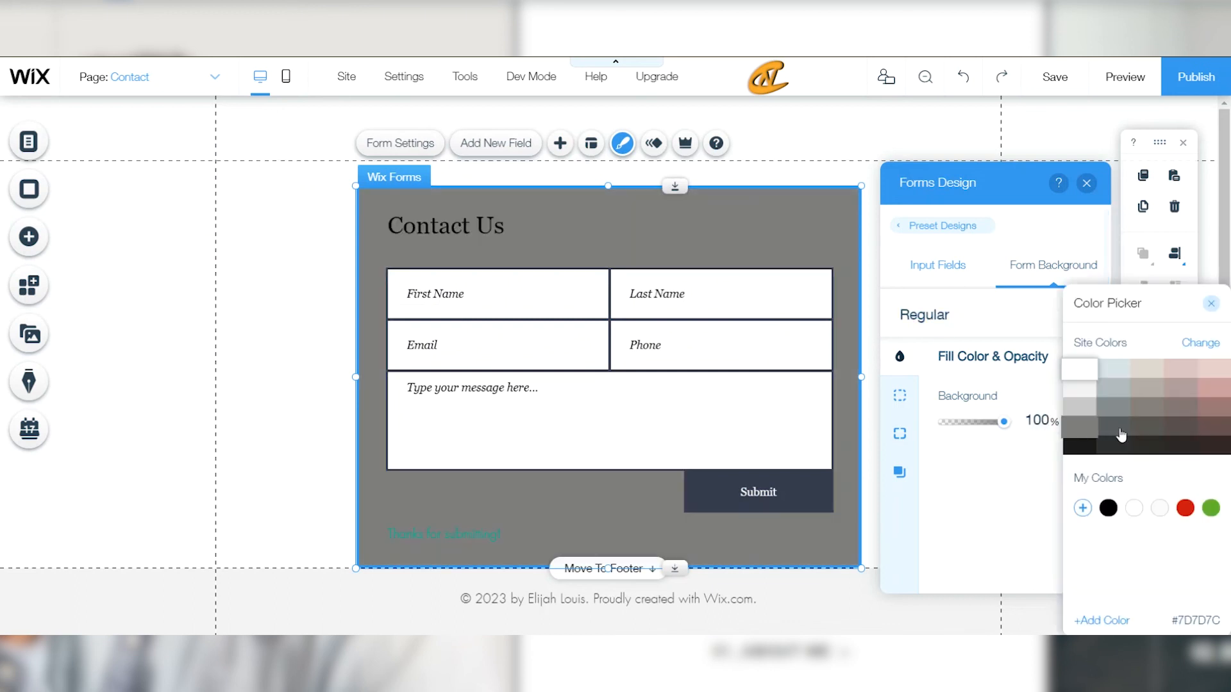
left_click(1070, 432)
left_click(1210, 304)
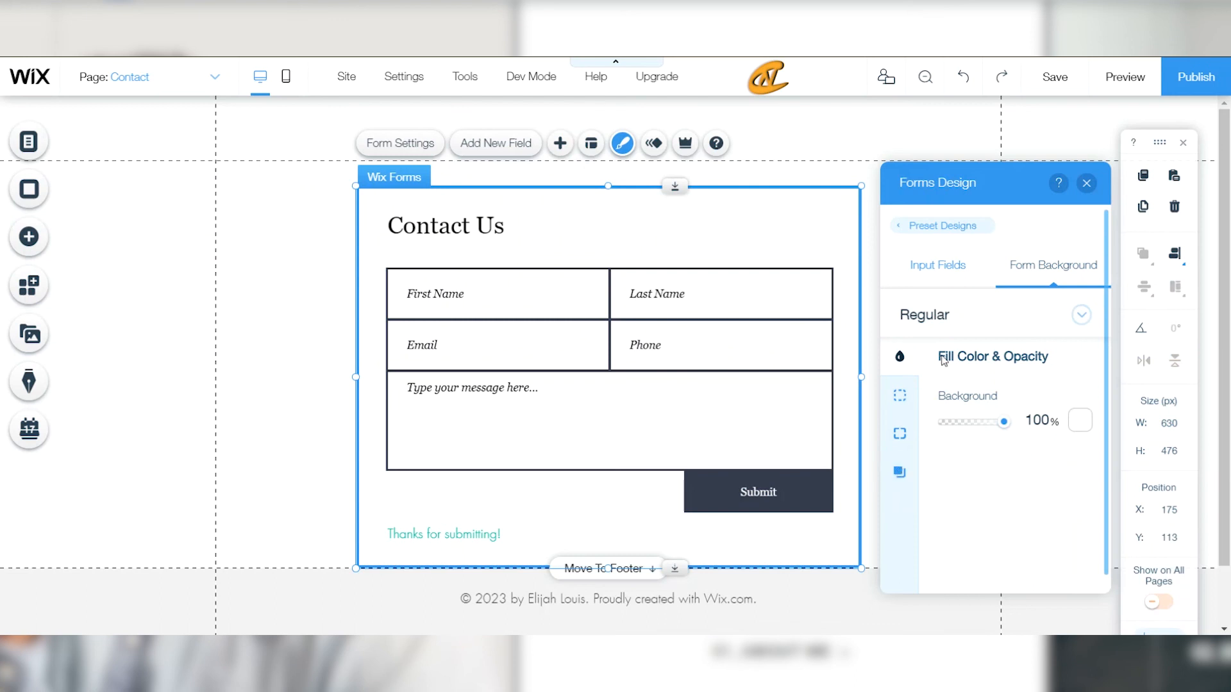
left_click(972, 313)
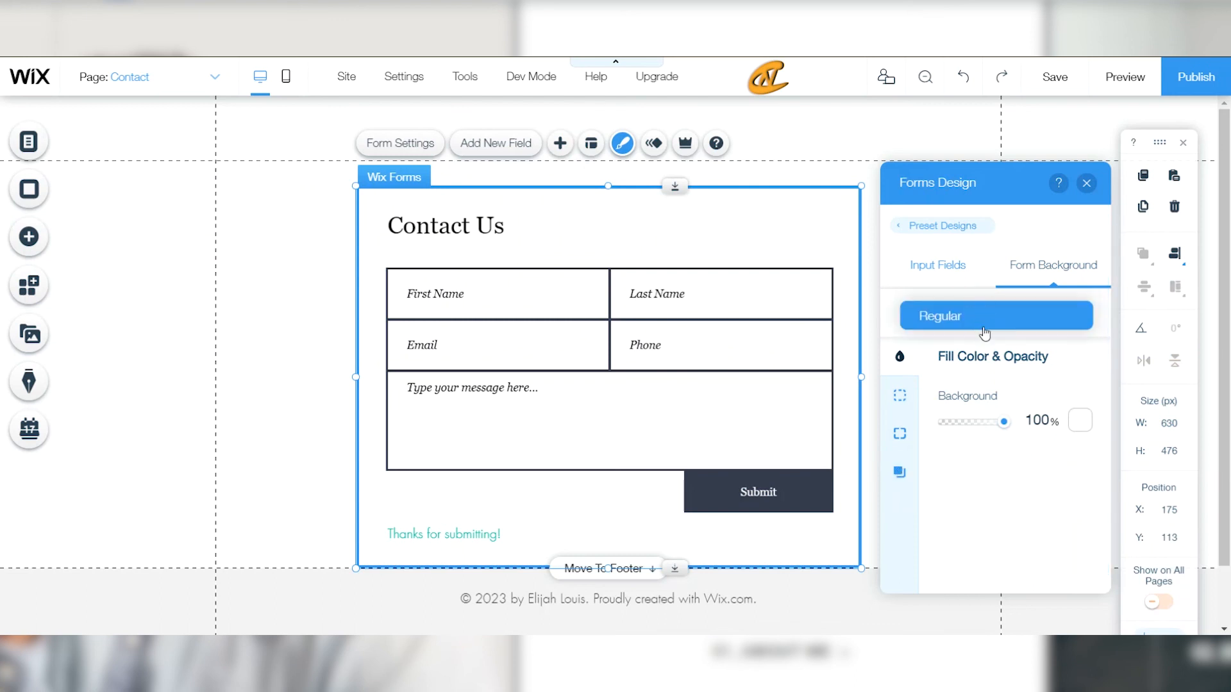
left_click(978, 324)
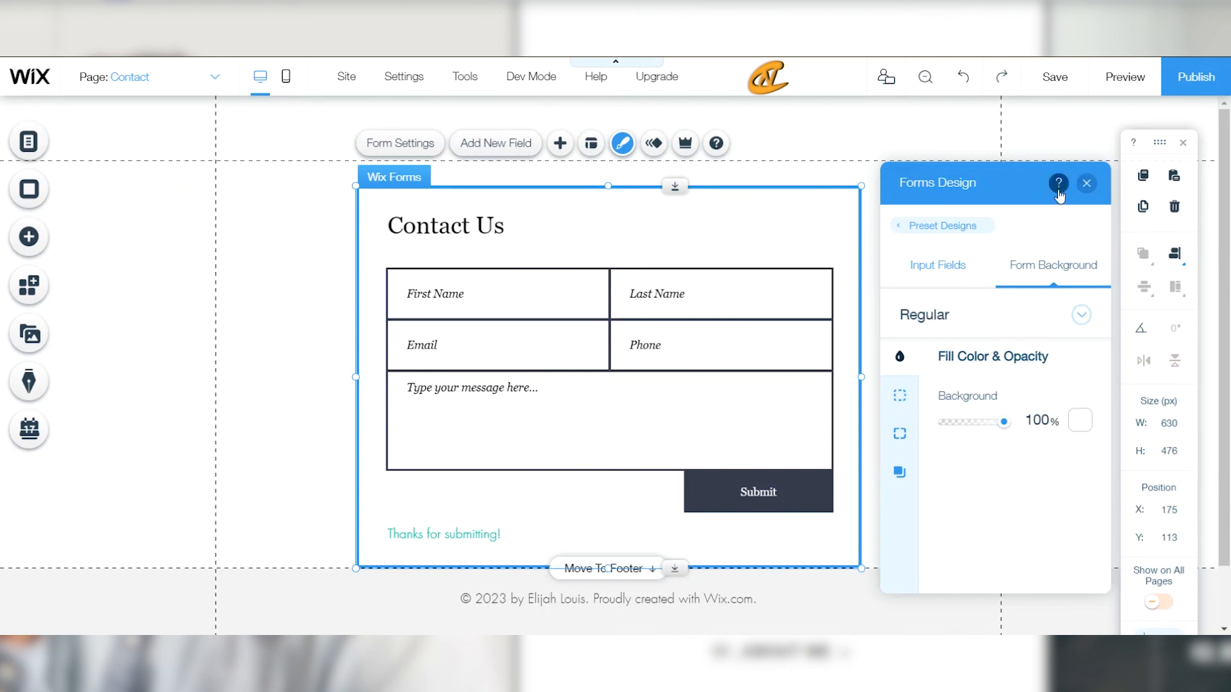
left_click(1085, 184)
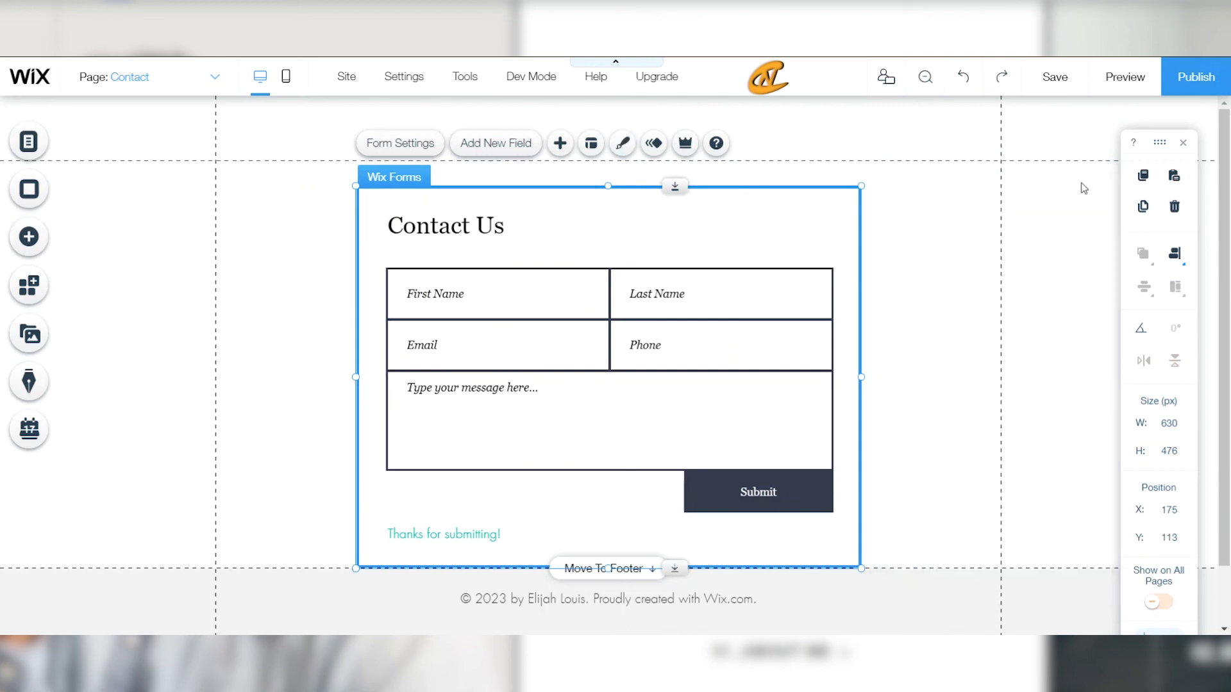
Give the contact form a Float-In animation with a 2-second delay and preview it
left_click(653, 144)
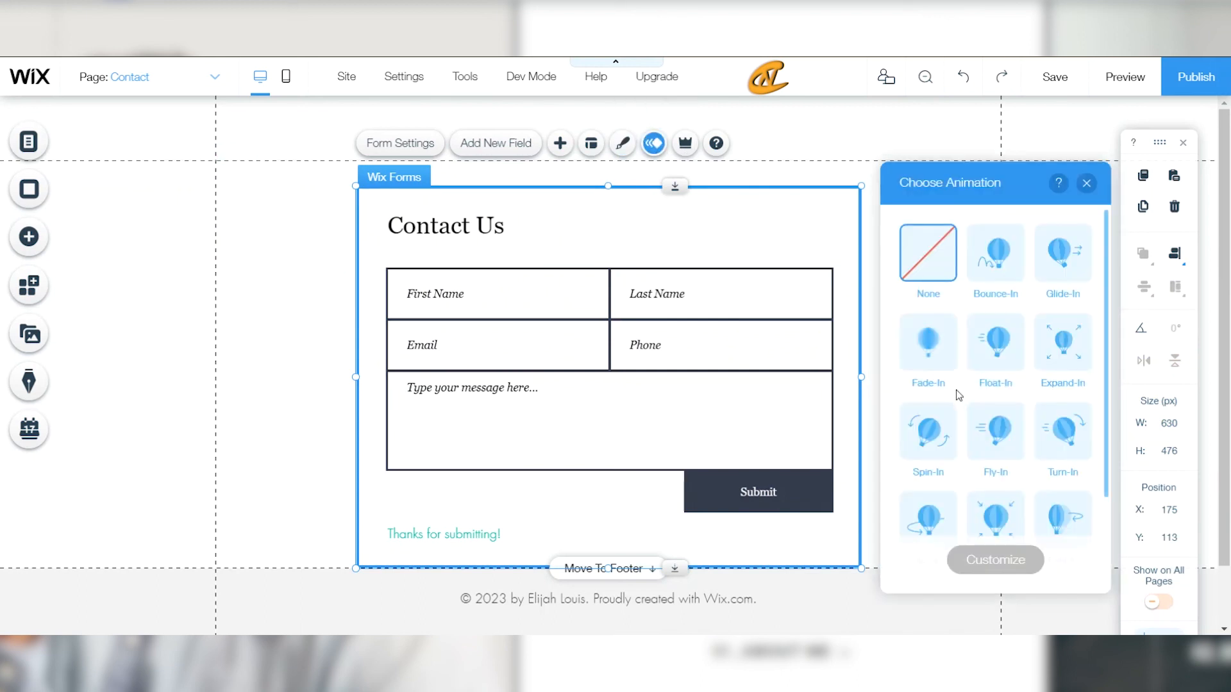
left_click(1013, 345)
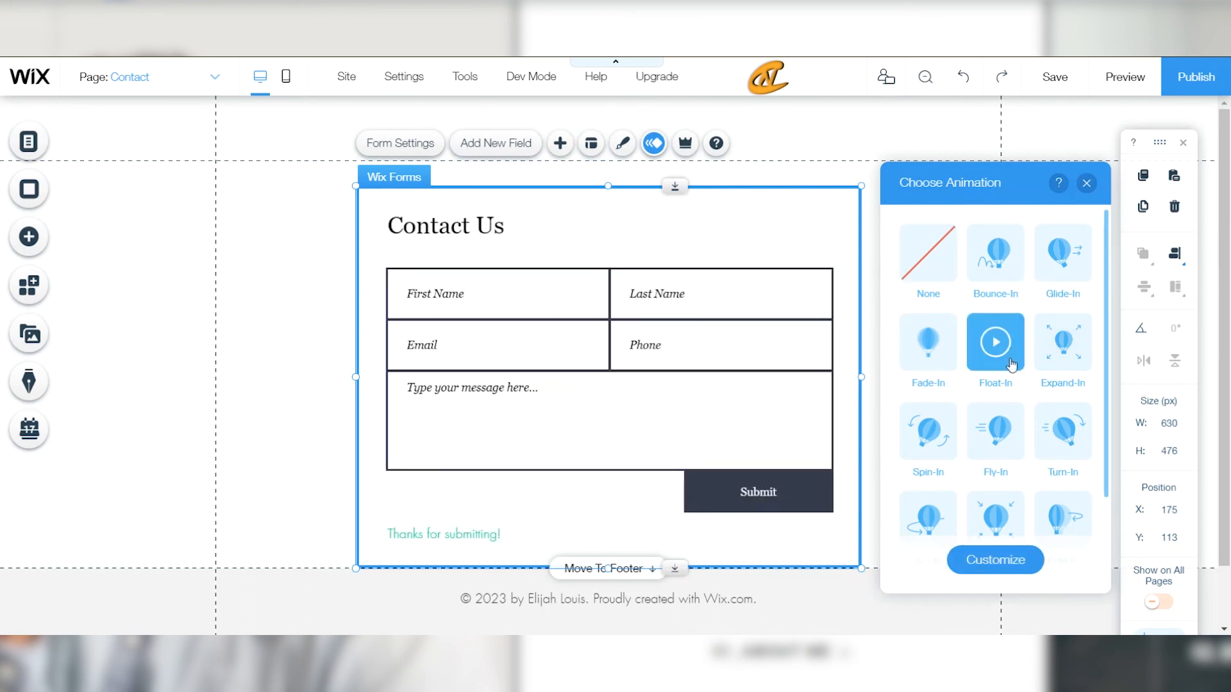
left_click(1007, 558)
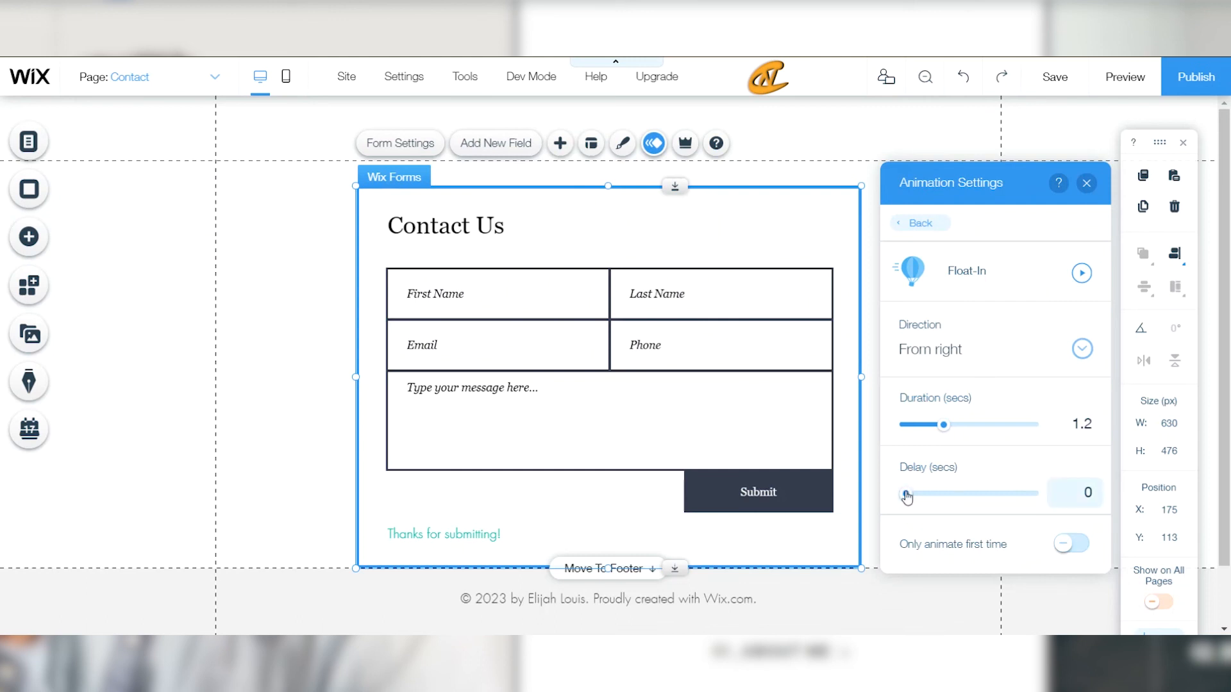
left_click_drag(927, 495, 940, 494)
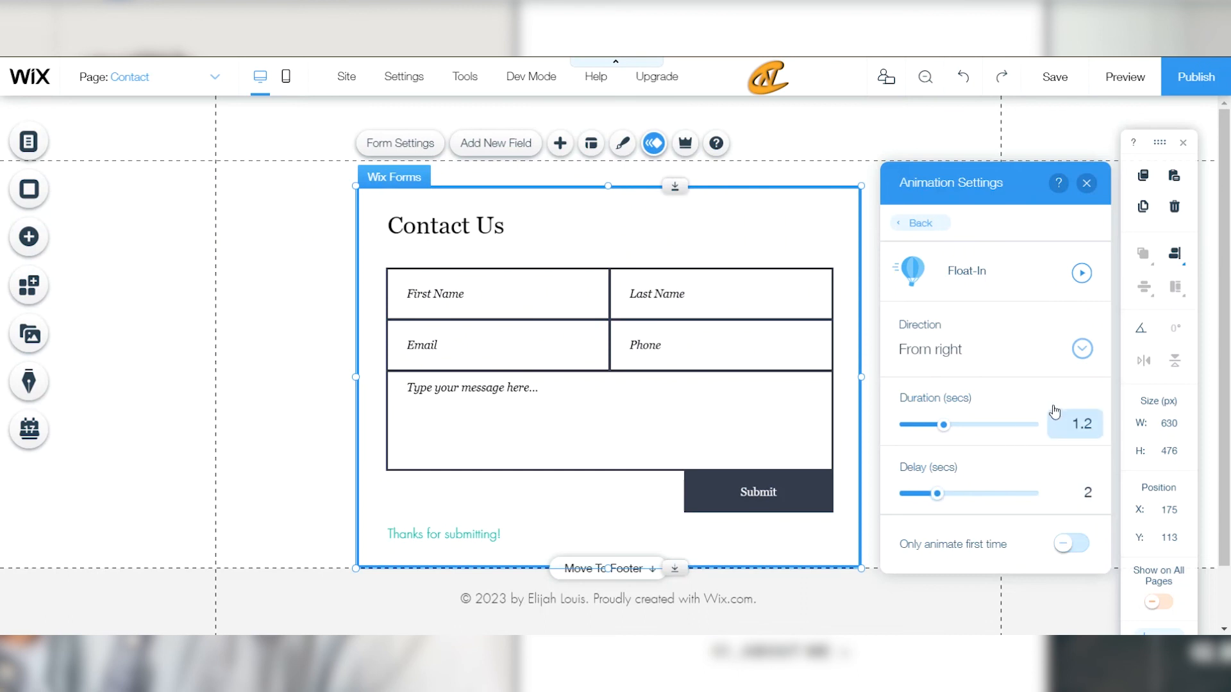
left_click(1082, 273)
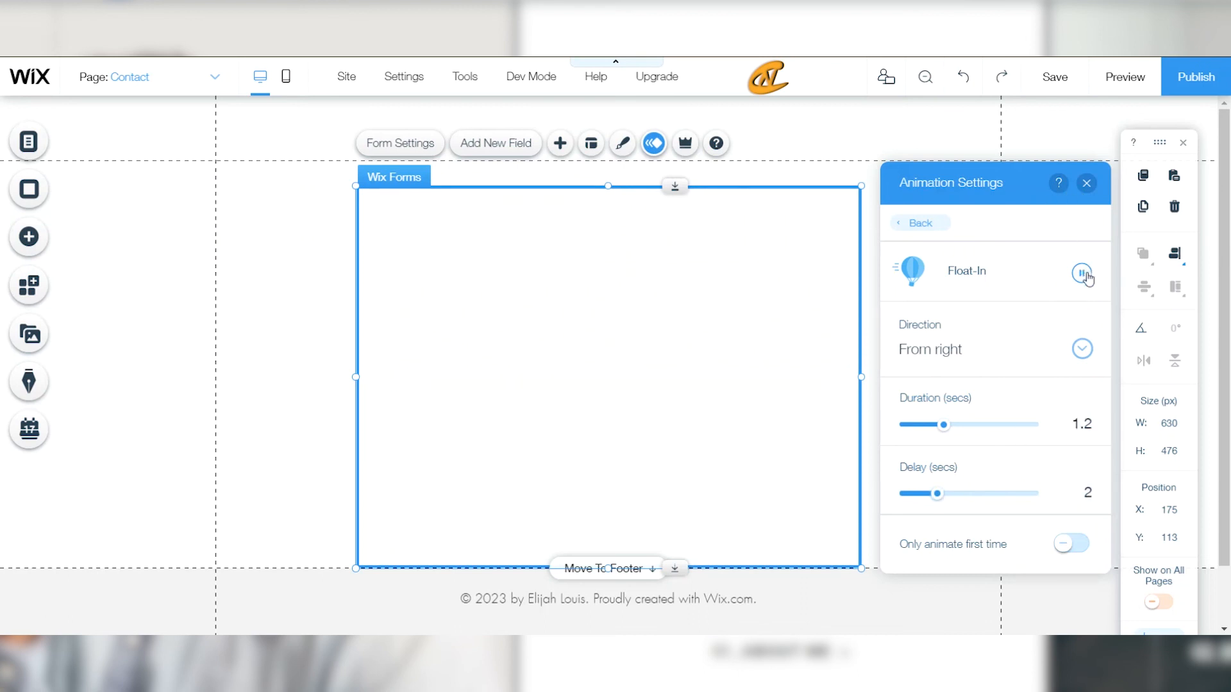
Set the Float-In animation's direction to From top, preview it, close the animation settings and deselect the form
left_click(1068, 349)
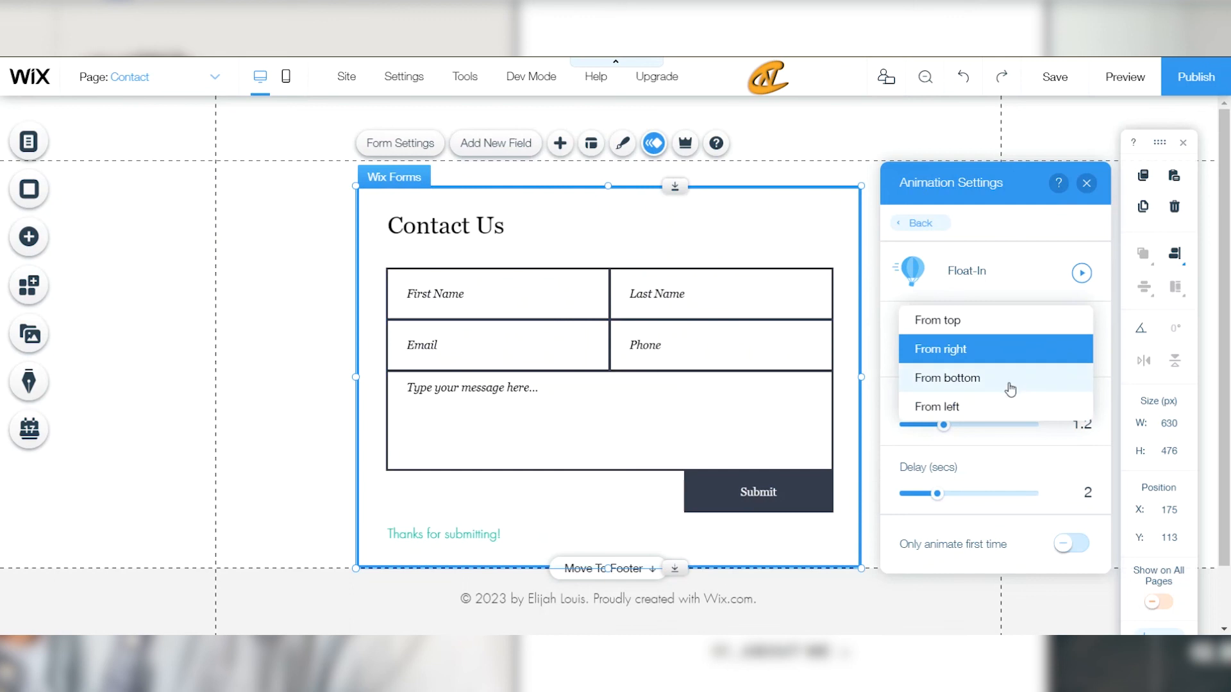
left_click(1018, 321)
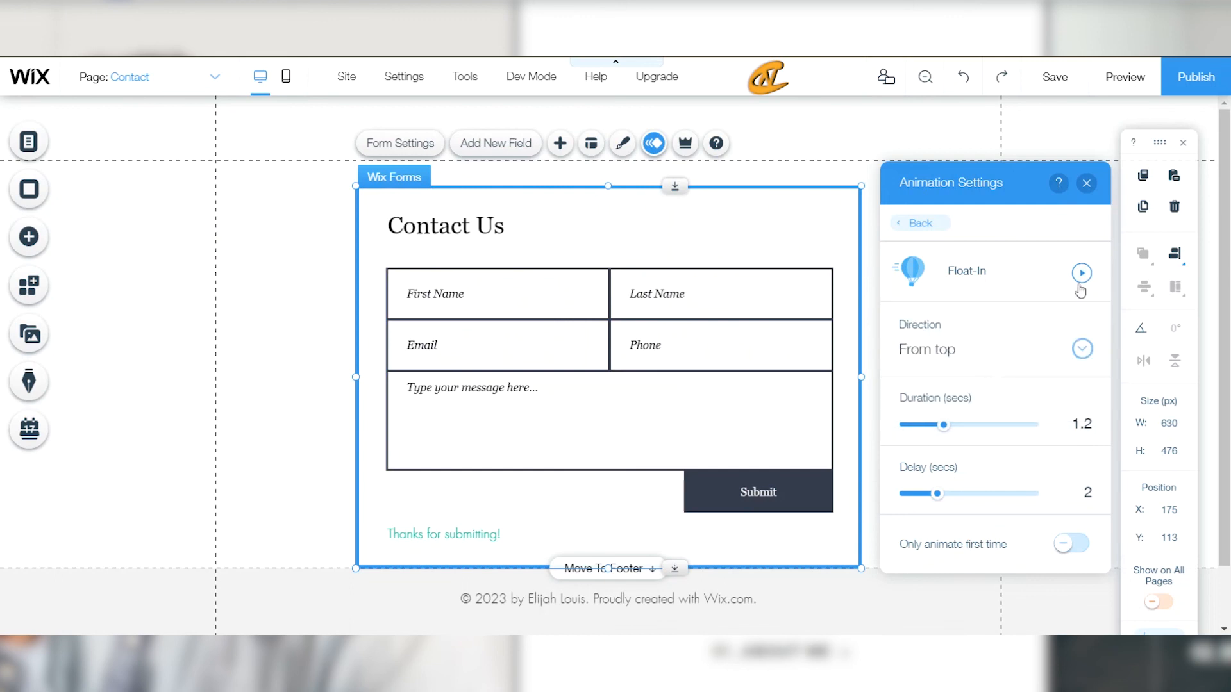
left_click(1081, 282)
left_click(1086, 183)
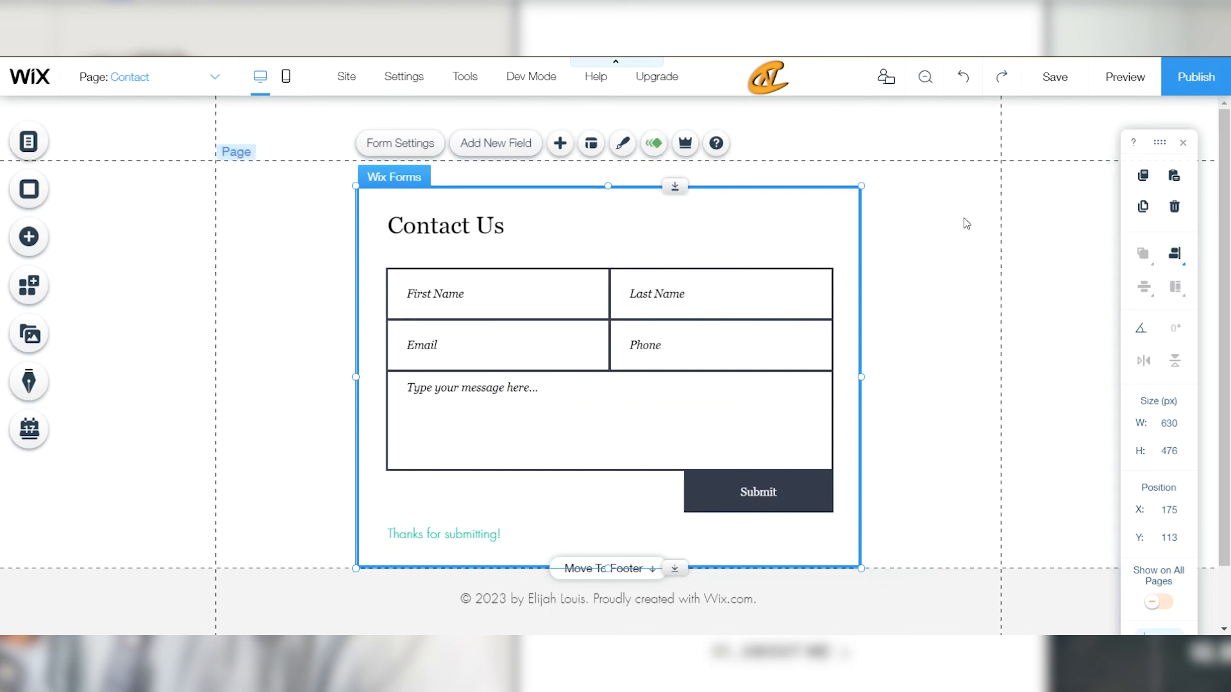
left_click(936, 202)
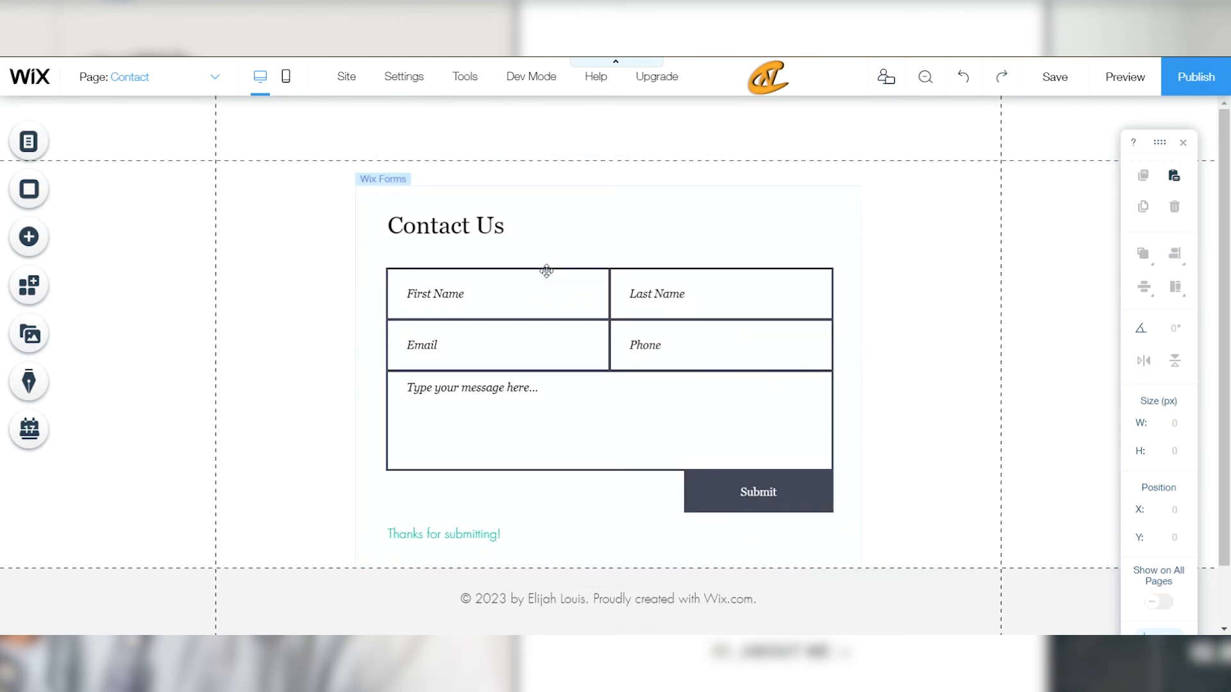